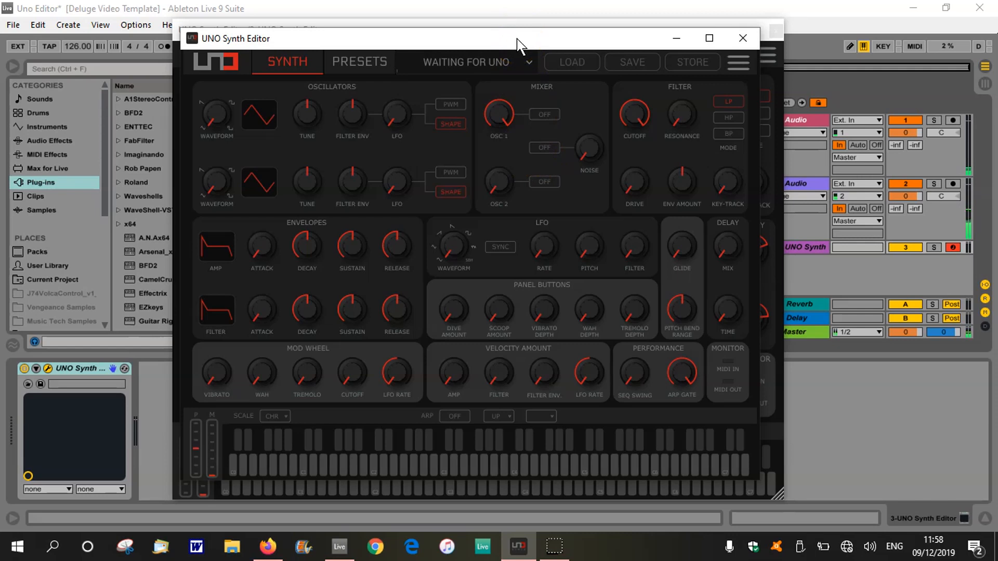
Step: Compare the standalone editor's synth and presets pages with the plugin version open behind it
{"action": "mouse_move", "coordinate": [523, 44]}
{"action": "left_mouse_down"}
{"action": "mouse_move", "coordinate": [426, 105]}
{"action": "mouse_move", "coordinate": [563, 138]}
{"action": "mouse_move", "coordinate": [561, 68]}
{"action": "mouse_move", "coordinate": [539, 51]}
{"action": "left_mouse_up"}
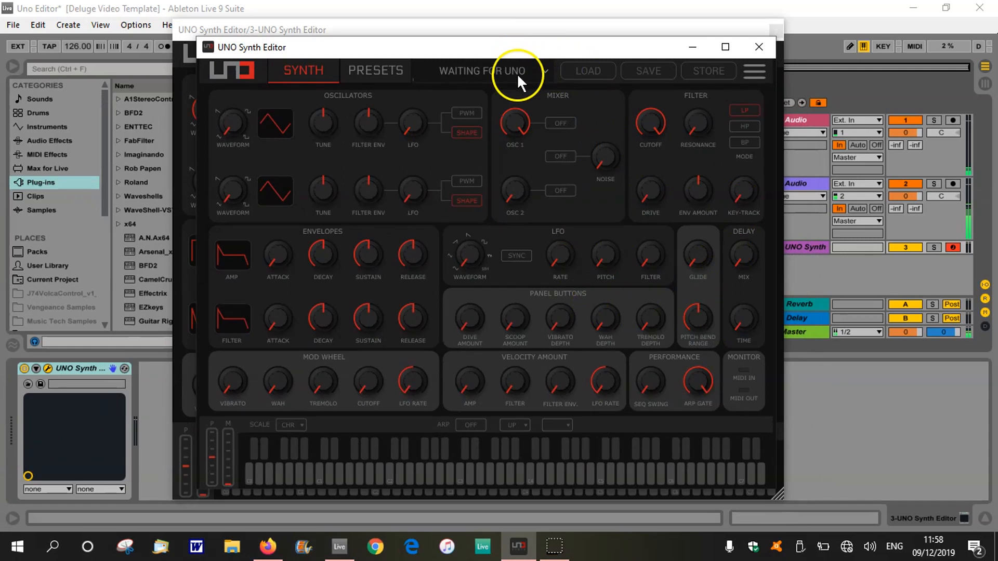
{"action": "left_click_drag", "start_coordinate": [530, 56], "coordinate": [515, 222]}
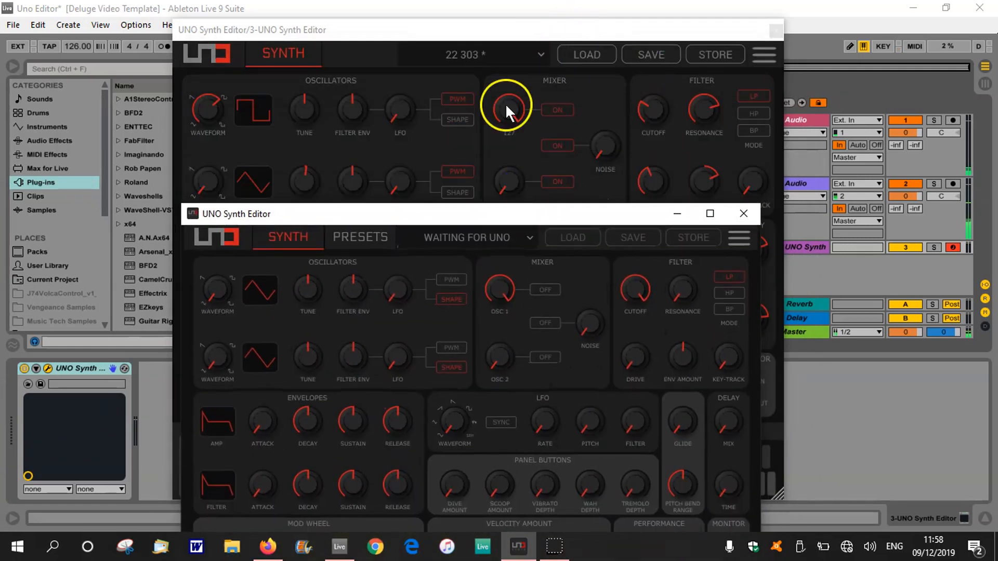
{"action": "left_click_drag", "start_coordinate": [563, 220], "coordinate": [593, 53]}
{"action": "left_click", "coordinate": [391, 70]}
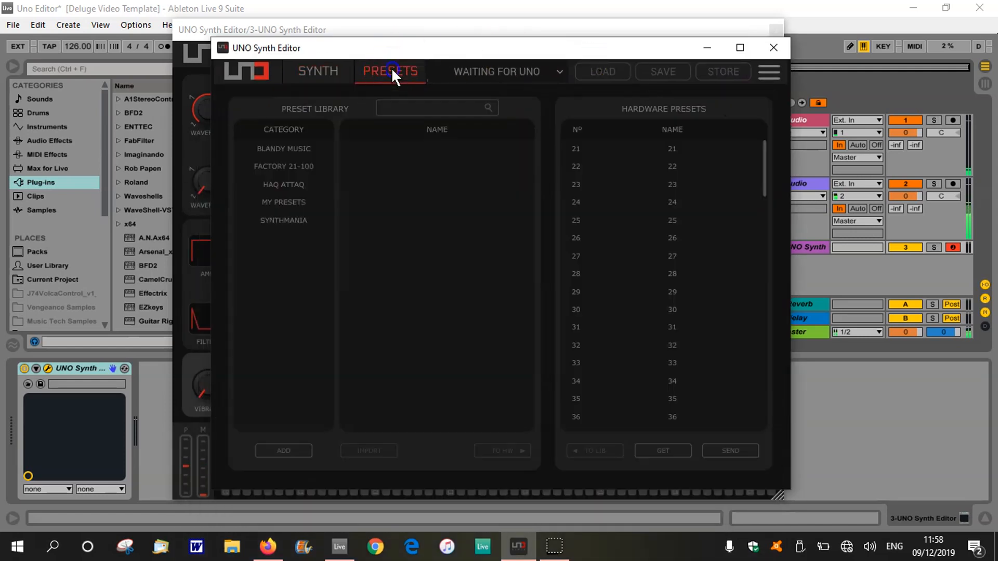
{"action": "left_click", "coordinate": [337, 71]}
{"action": "left_click_drag", "start_coordinate": [394, 48], "coordinate": [388, 264]}
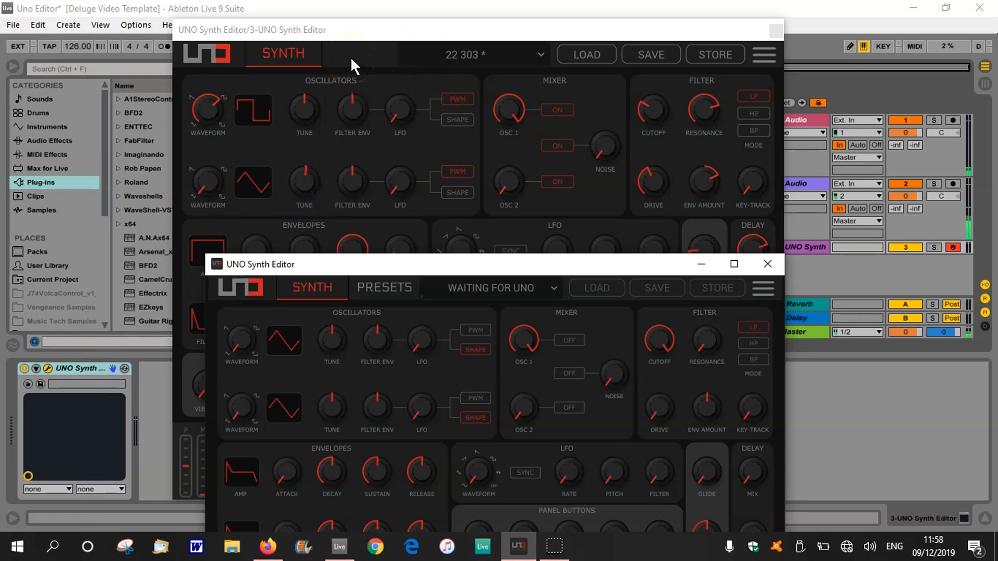
{"action": "left_click_drag", "start_coordinate": [426, 266], "coordinate": [408, 40]}
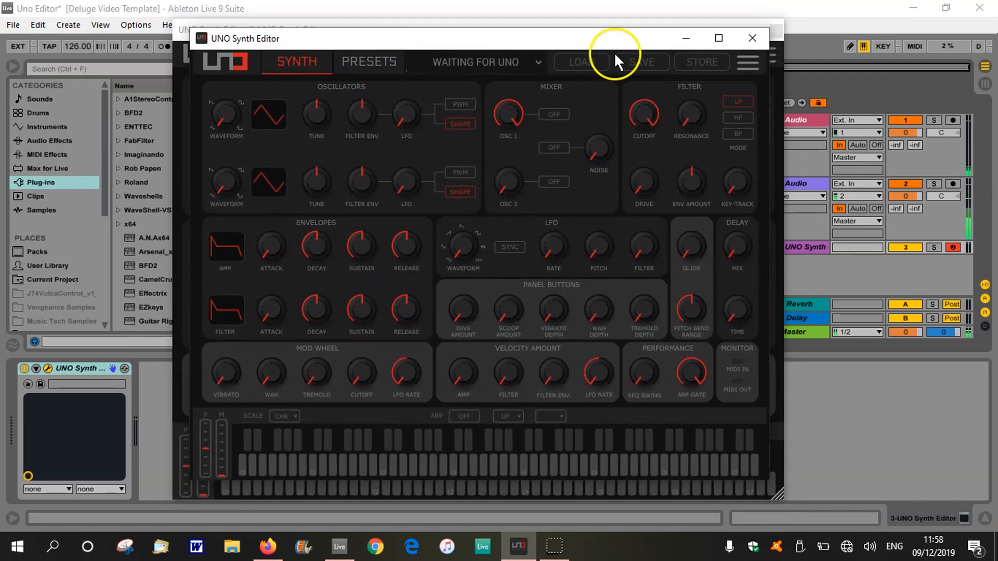
Step: Open the standalone editor's preset library and browse the BLANDY MUSIC and FACTORY 21-100 categories
{"action": "left_click", "coordinate": [381, 61]}
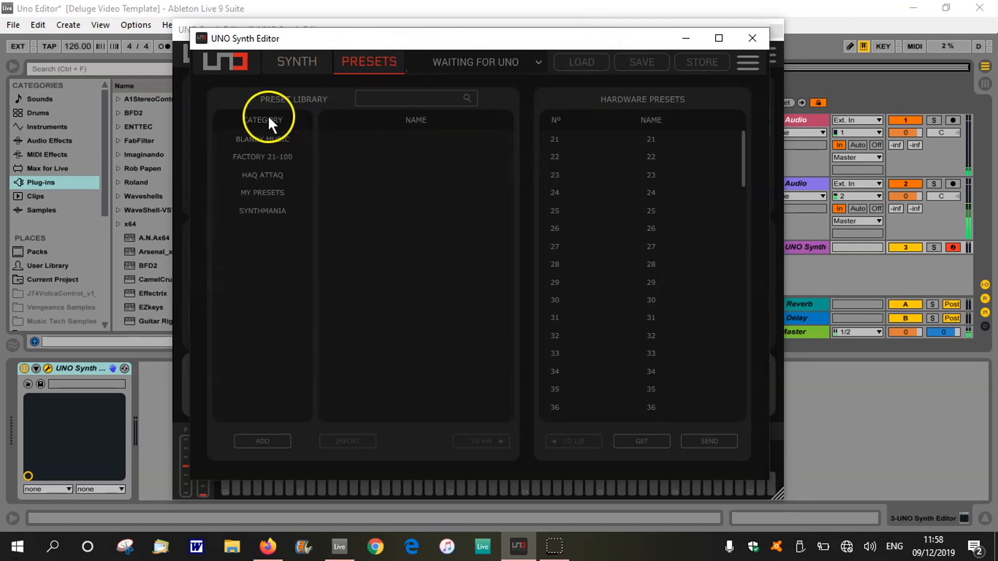
{"action": "left_click", "coordinate": [264, 138]}
{"action": "left_click", "coordinate": [268, 153]}
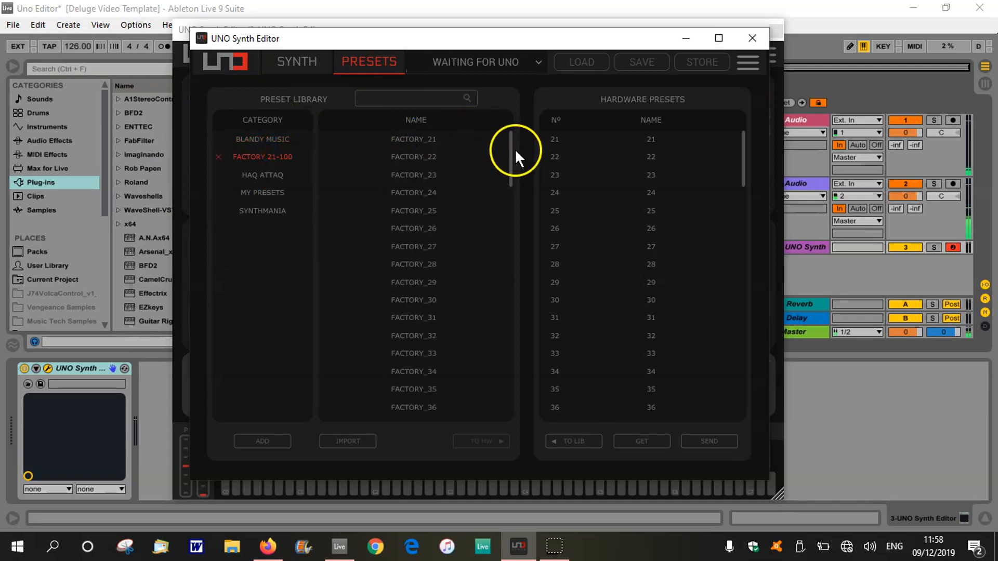
{"action": "left_click_drag", "start_coordinate": [512, 149], "coordinate": [496, 122]}
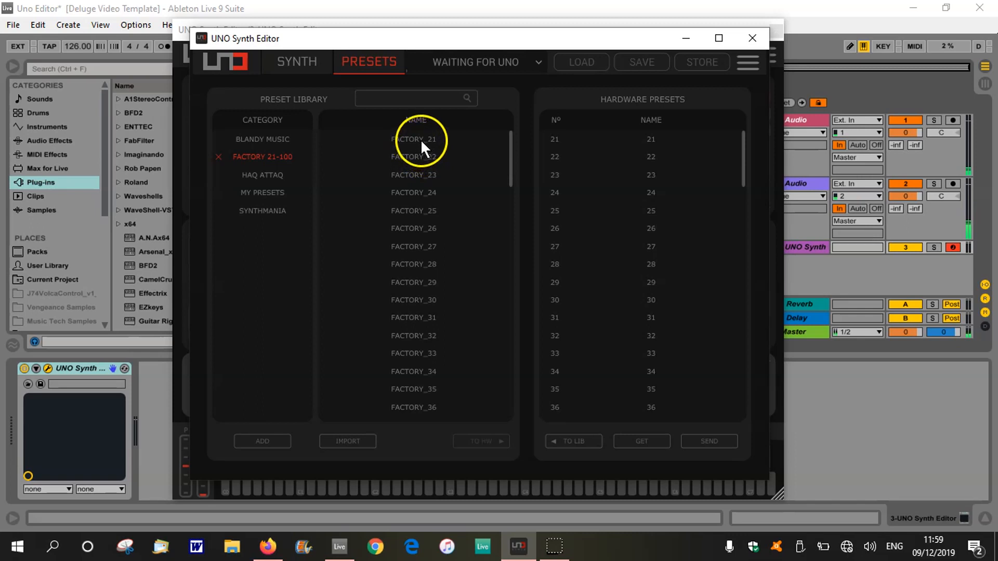
{"action": "left_click_drag", "start_coordinate": [510, 156], "coordinate": [531, 113]}
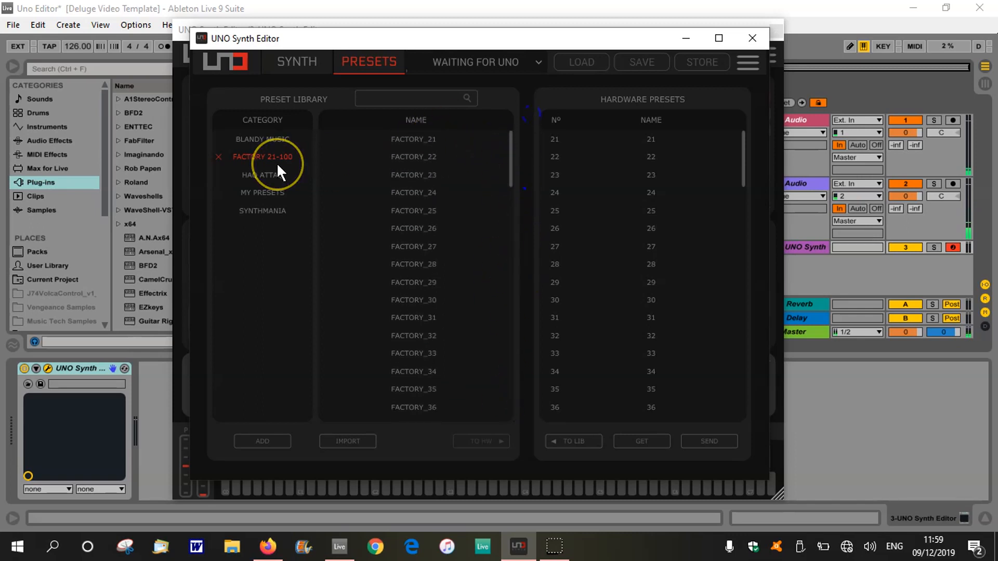
Step: Browse the HAQ ATTAQ, MY PRESETS and SYNTHMANIA categories, and select ANALOG TECHNO together with hardware preset slot 30
{"action": "left_click", "coordinate": [272, 176]}
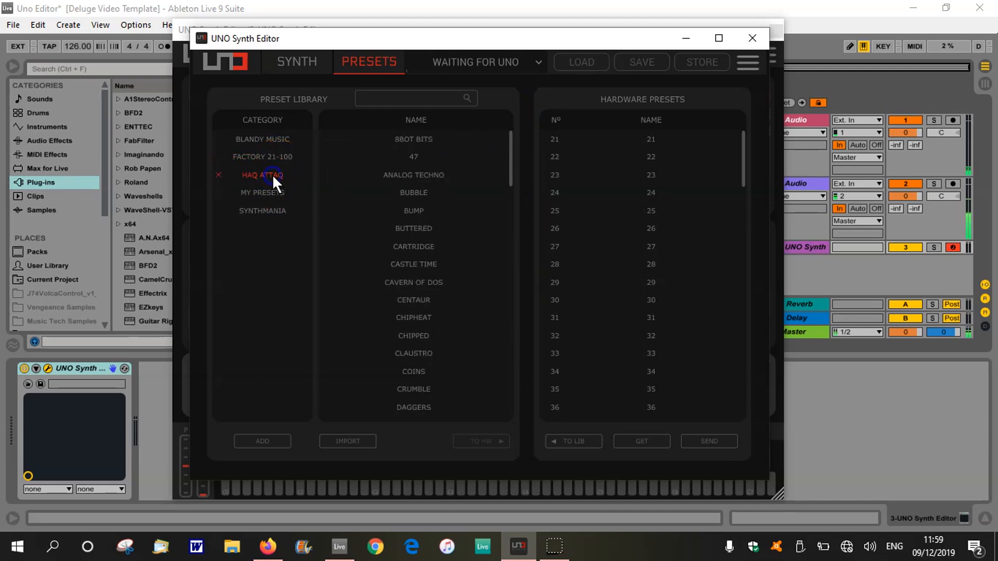
{"action": "left_click", "coordinate": [267, 194]}
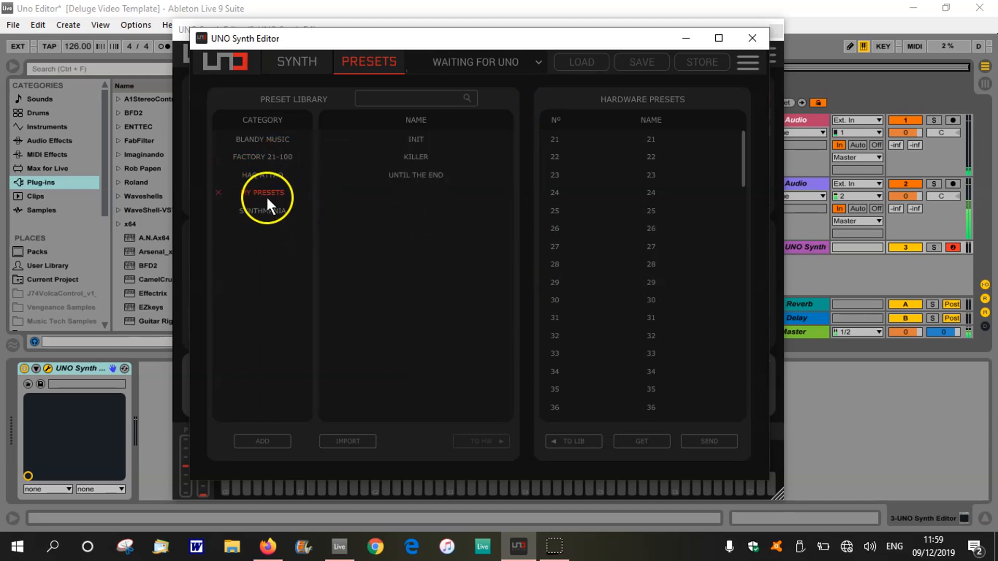
{"action": "left_click", "coordinate": [263, 212]}
{"action": "left_click", "coordinate": [272, 173]}
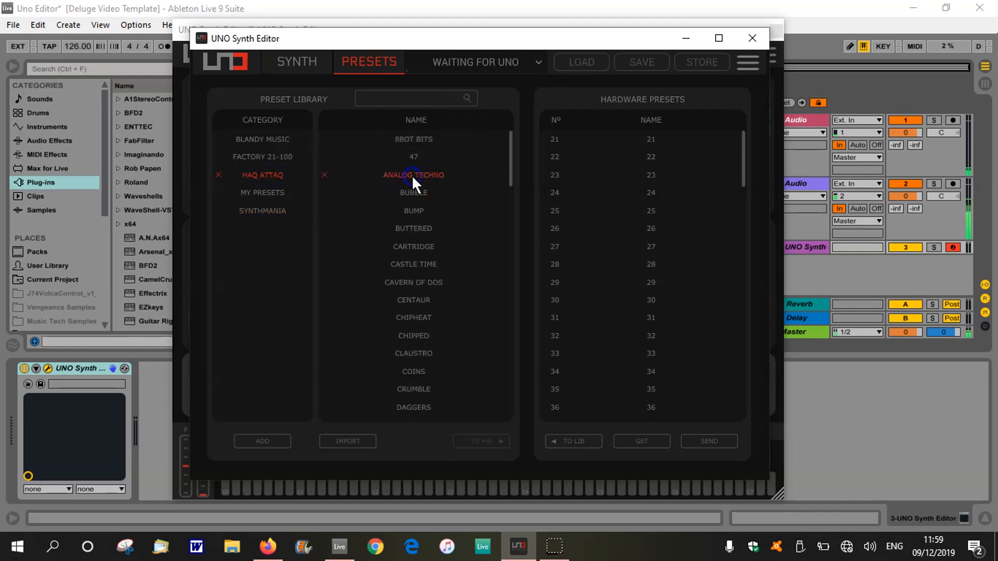
{"action": "left_click", "coordinate": [559, 297]}
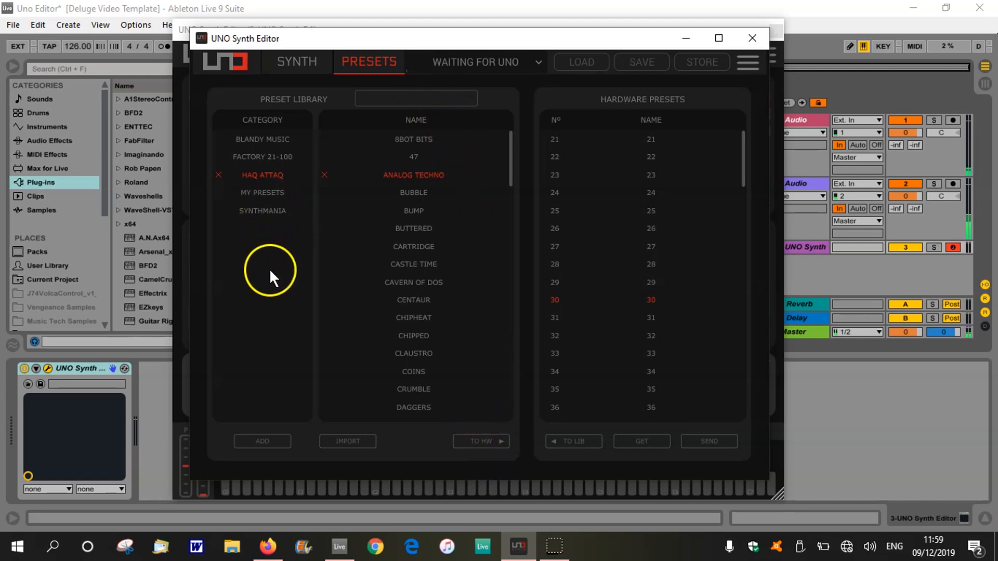
Step: Add a preset library category named "Bass Presets" and select it
{"action": "left_click", "coordinate": [274, 443]}
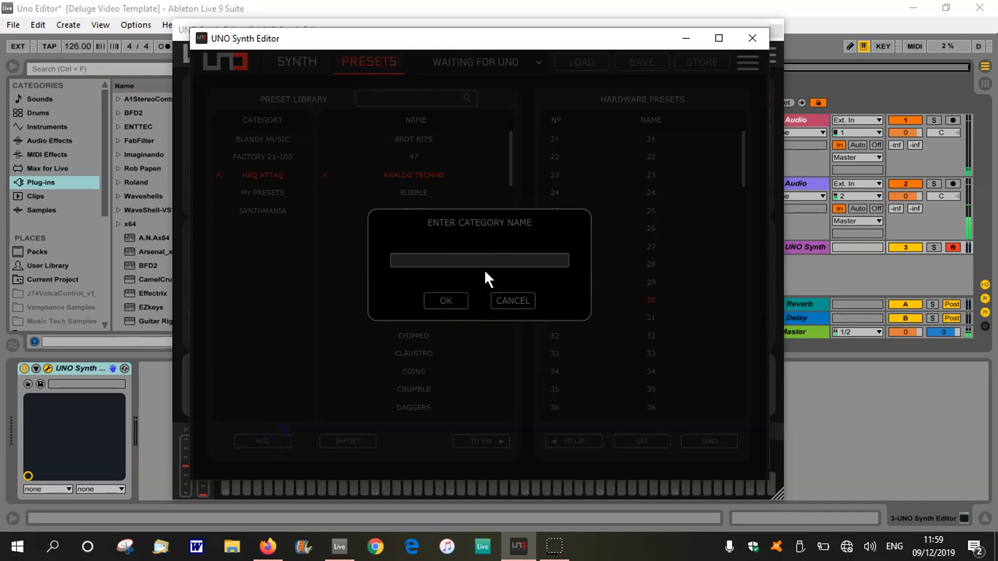
{"action": "type", "text": "Bass Presets"}
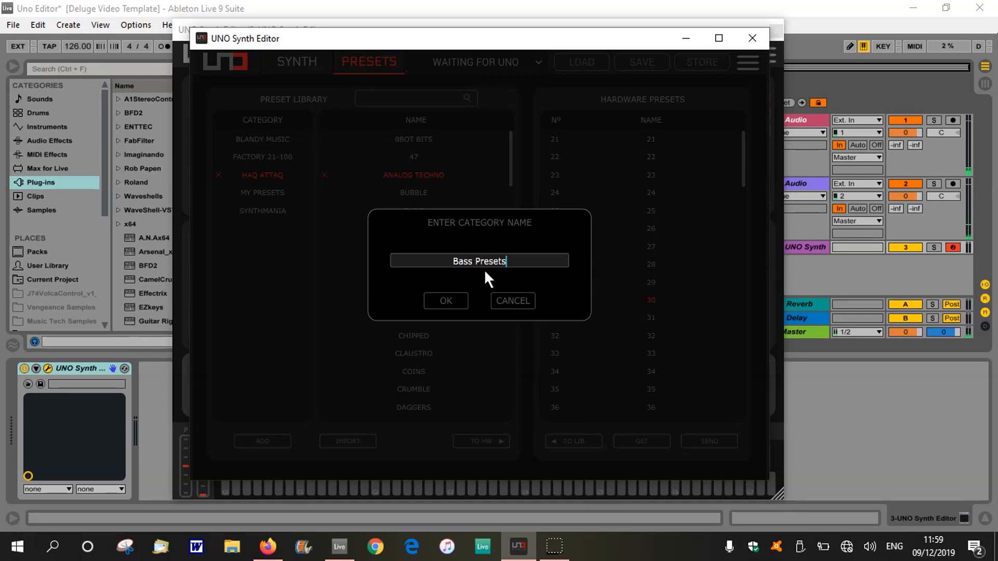
{"action": "left_click", "coordinate": [457, 297]}
{"action": "left_click", "coordinate": [269, 141]}
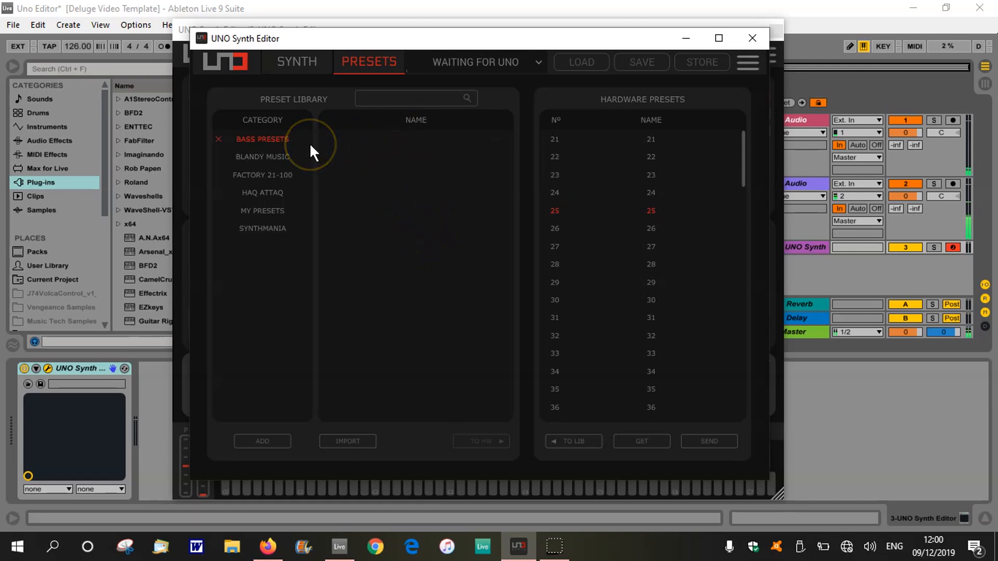
Step: Check the preset import file dialog for the BLANDY MUSIC category and leave without importing
{"action": "left_click", "coordinate": [263, 156]}
{"action": "left_click", "coordinate": [590, 58]}
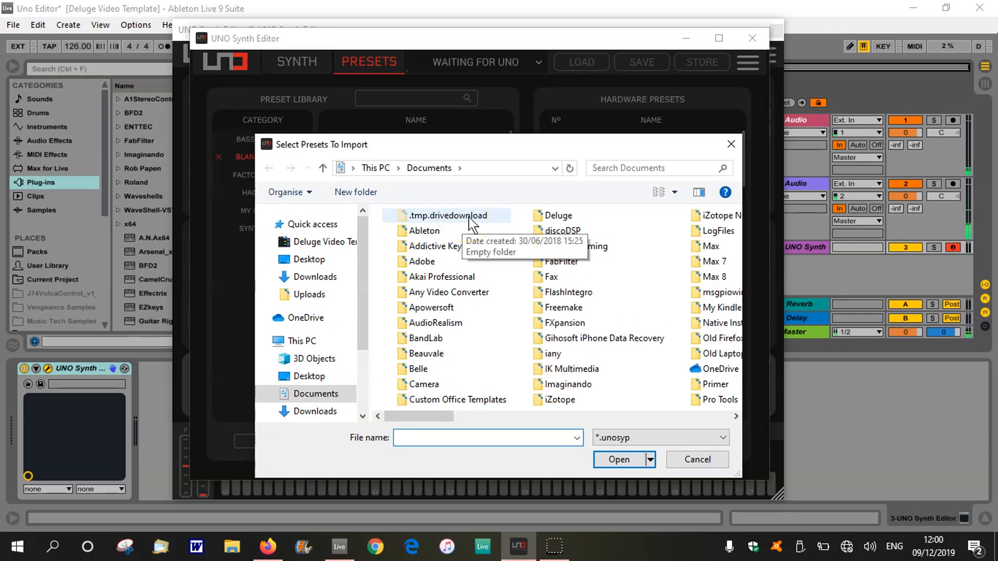
{"action": "left_click", "coordinate": [697, 460]}
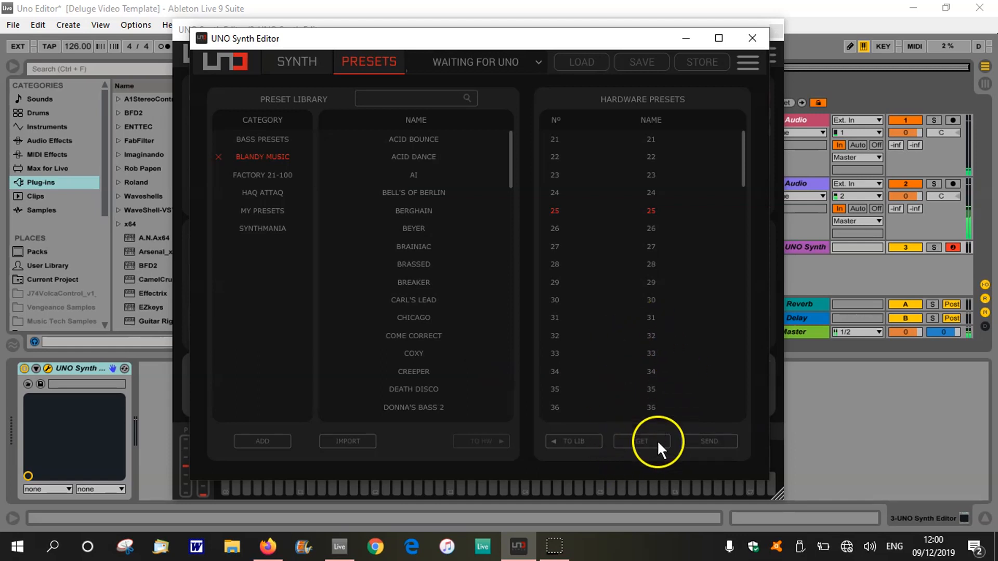
Step: Close the standalone editor and check the plugin's dialog for loading a synth state from file
{"action": "left_click", "coordinate": [759, 35]}
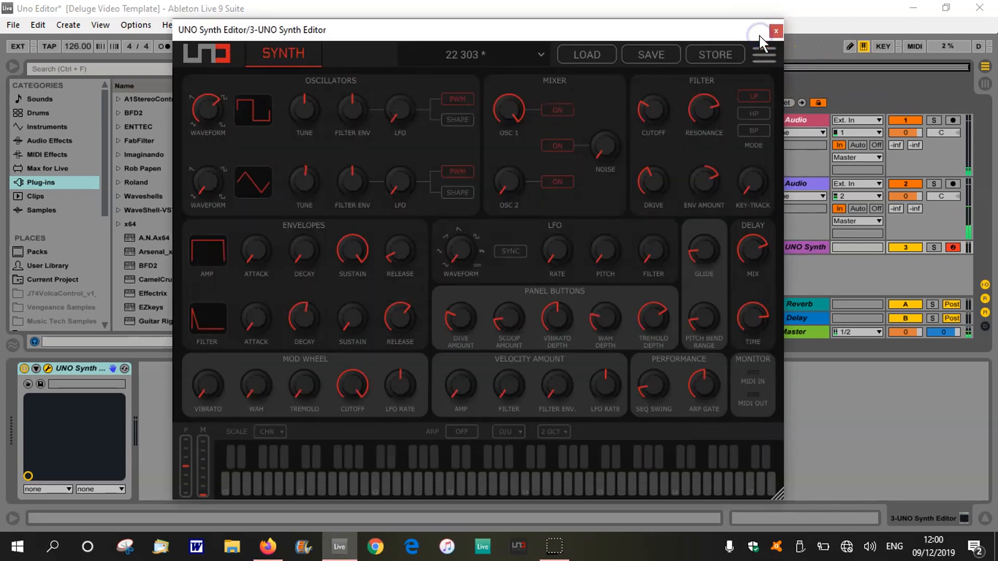
{"action": "left_click", "coordinate": [588, 54]}
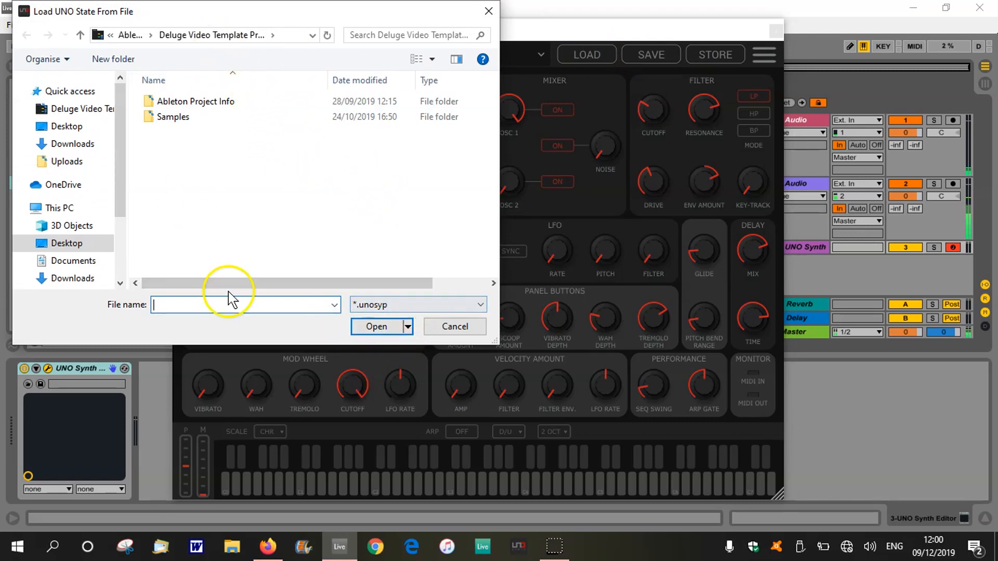
{"action": "left_click", "coordinate": [452, 329]}
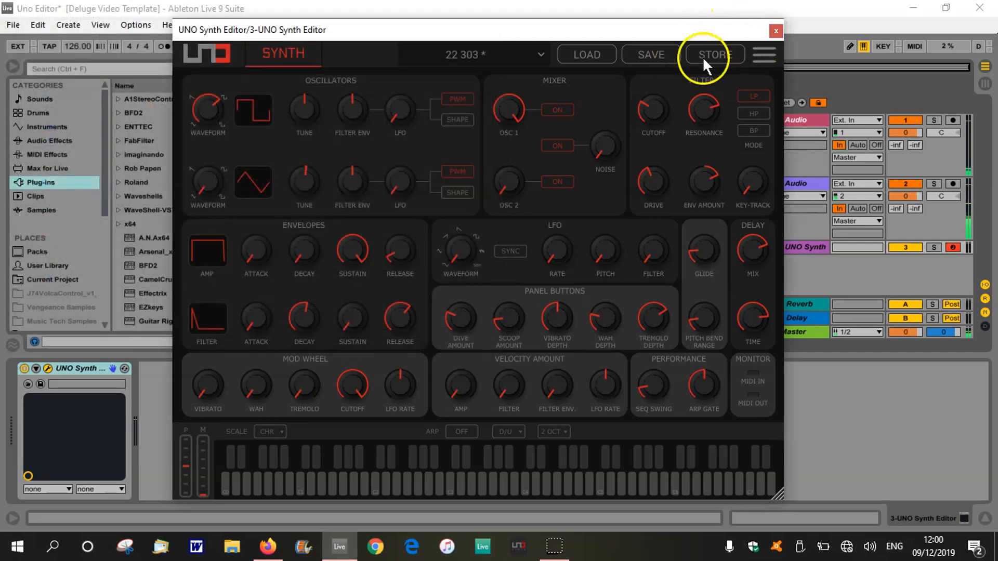
Step: Examine the MIDI soft thru, knob behavior and MIDI sync options in the plugin's MIDI settings
{"action": "left_click", "coordinate": [763, 51]}
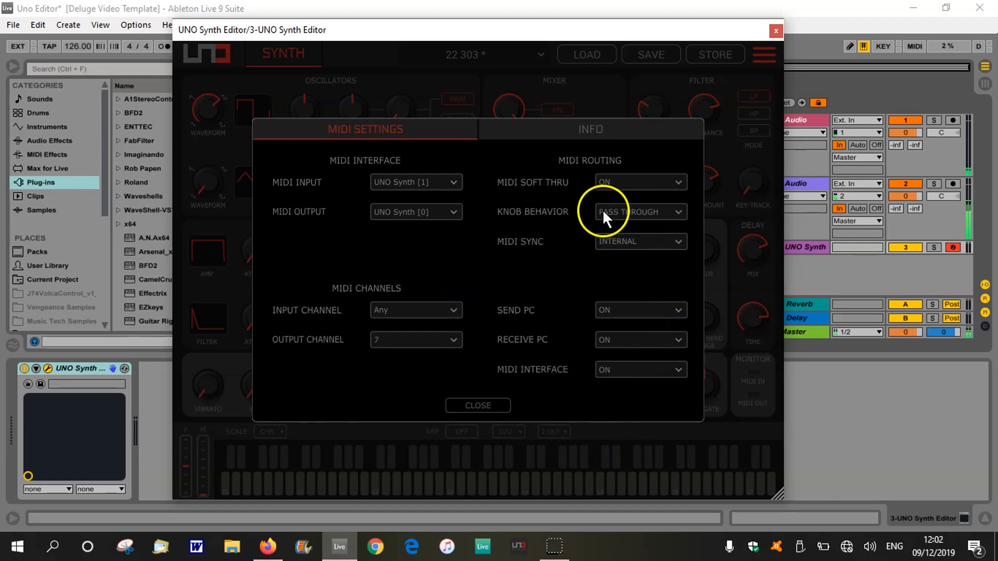
{"action": "left_click", "coordinate": [673, 180]}
{"action": "left_click", "coordinate": [673, 180]}
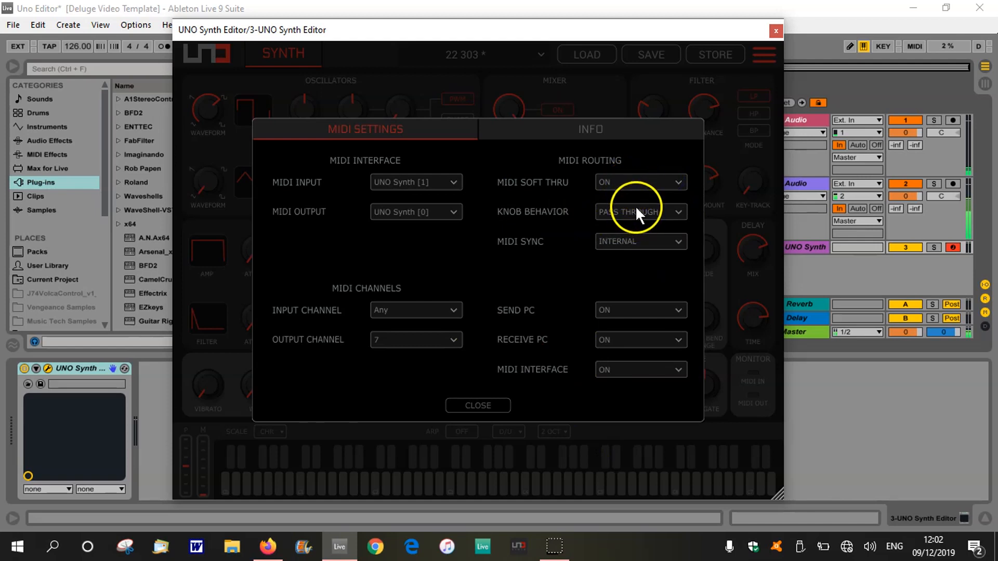
{"action": "left_click", "coordinate": [680, 213]}
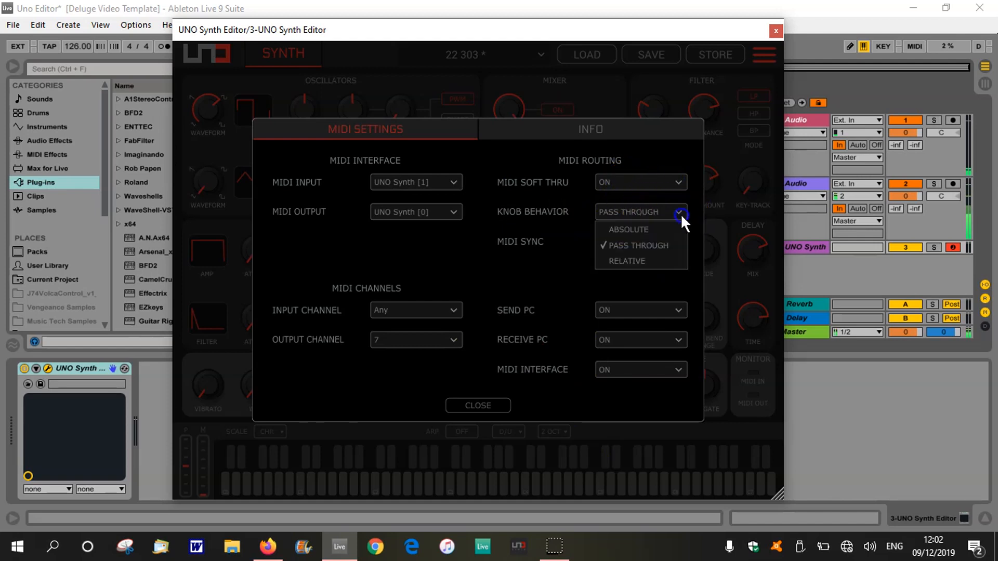
{"action": "left_click", "coordinate": [664, 242]}
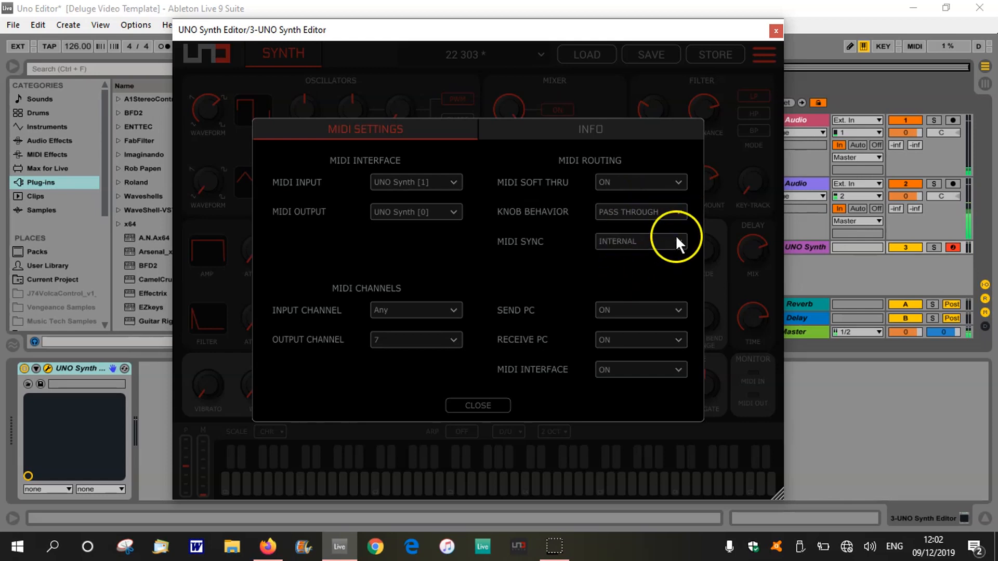
{"action": "left_click", "coordinate": [676, 240]}
{"action": "left_click", "coordinate": [676, 240]}
{"action": "left_click", "coordinate": [676, 240]}
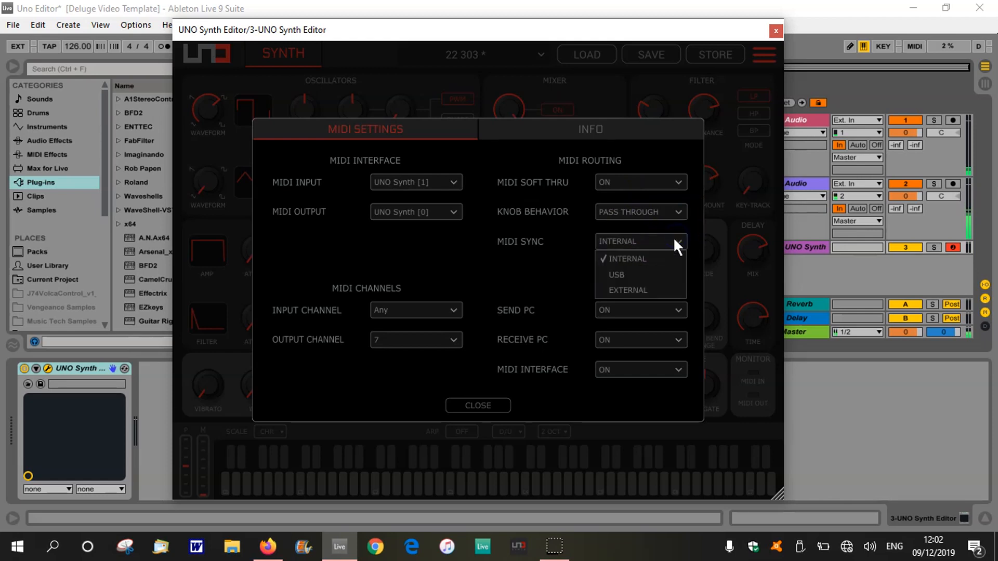
{"action": "left_click", "coordinate": [519, 273]}
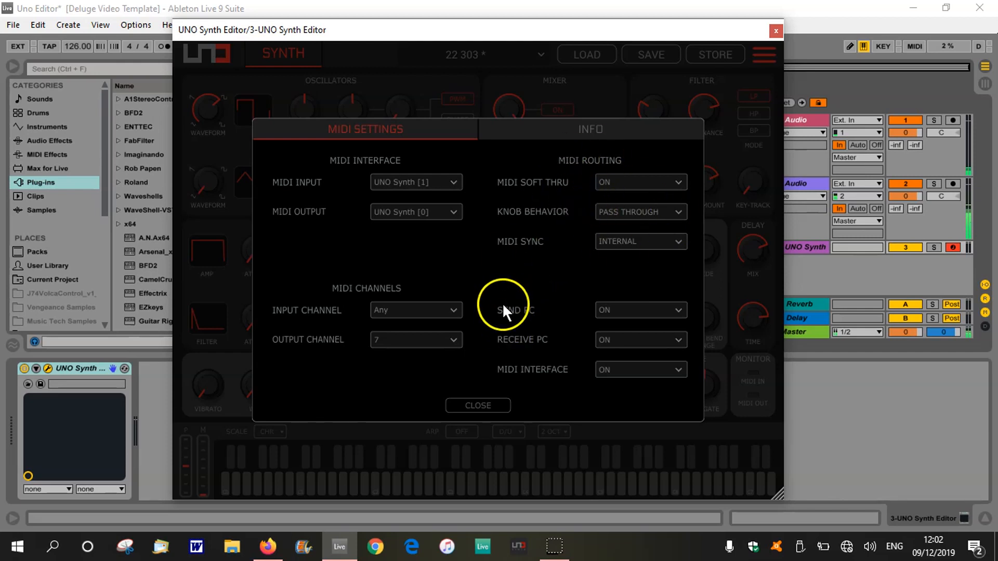
{"action": "left_click", "coordinate": [486, 404]}
Step: Lower the filter cutoff of the 22 303 patch to 20
{"action": "left_click", "coordinate": [518, 31]}
{"action": "left_click", "coordinate": [546, 56]}
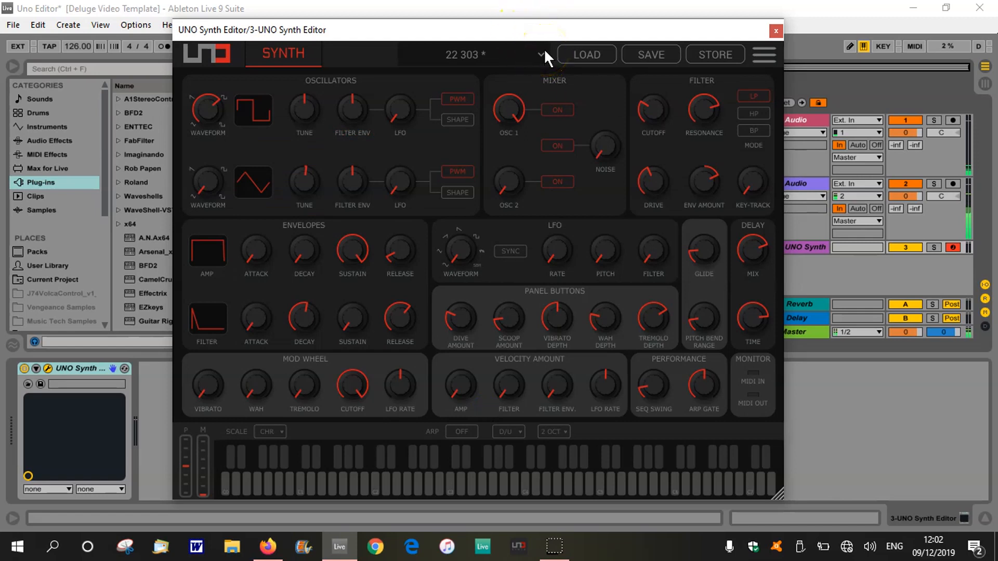
{"action": "left_click", "coordinate": [682, 133]}
{"action": "mouse_move", "coordinate": [662, 121]}
{"action": "left_mouse_down"}
{"action": "mouse_move", "coordinate": [658, 107]}
{"action": "mouse_move", "coordinate": [668, 120]}
{"action": "left_mouse_up"}
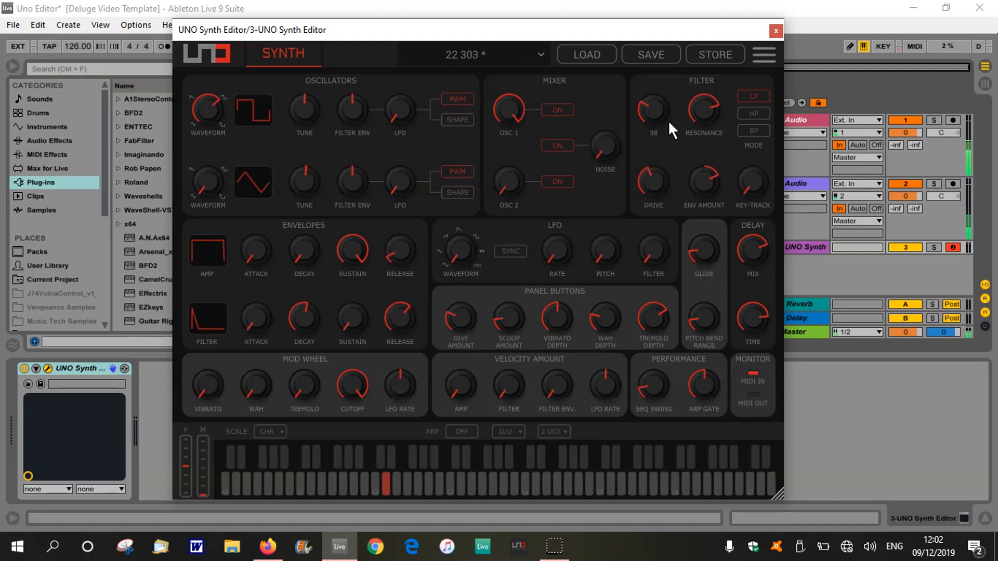
{"action": "left_click_drag", "start_coordinate": [650, 104], "coordinate": [670, 130]}
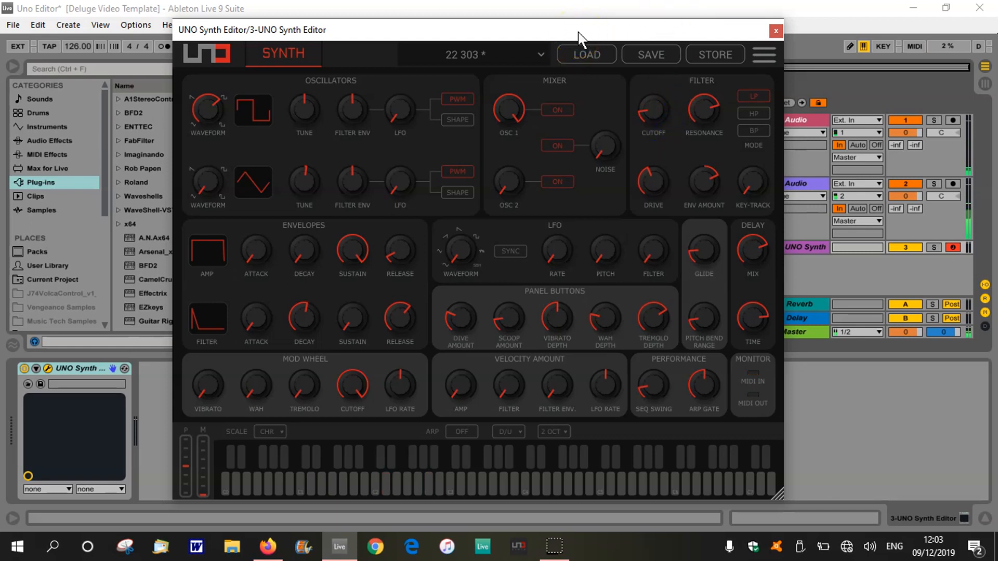
Step: Unfold the UNO Synth track in the arrangement and select its first four bars
{"action": "left_click_drag", "start_coordinate": [576, 27], "coordinate": [705, 319]}
{"action": "left_click", "coordinate": [377, 214]}
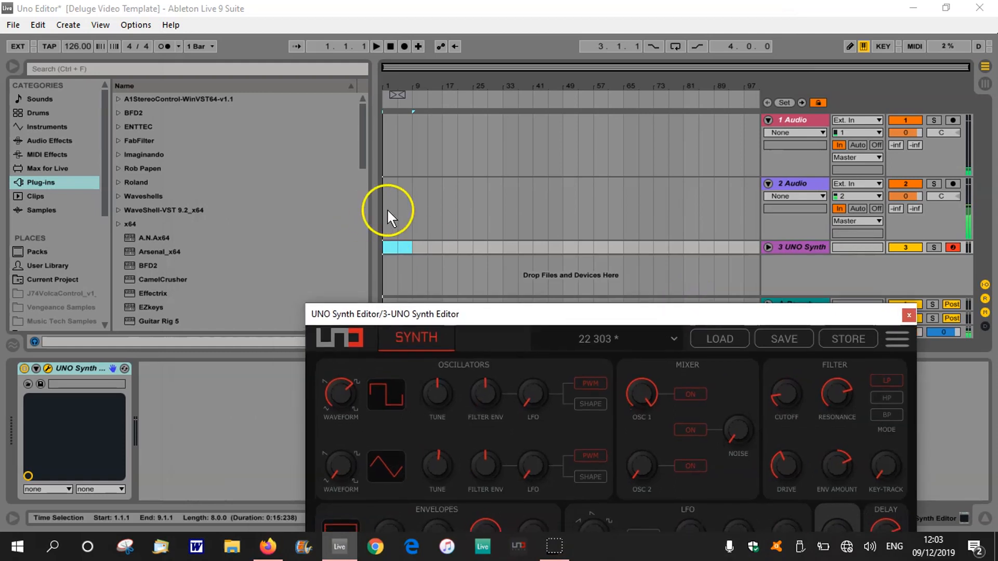
{"action": "left_click", "coordinate": [768, 247]}
{"action": "left_click_drag", "start_coordinate": [387, 81], "coordinate": [358, 312]}
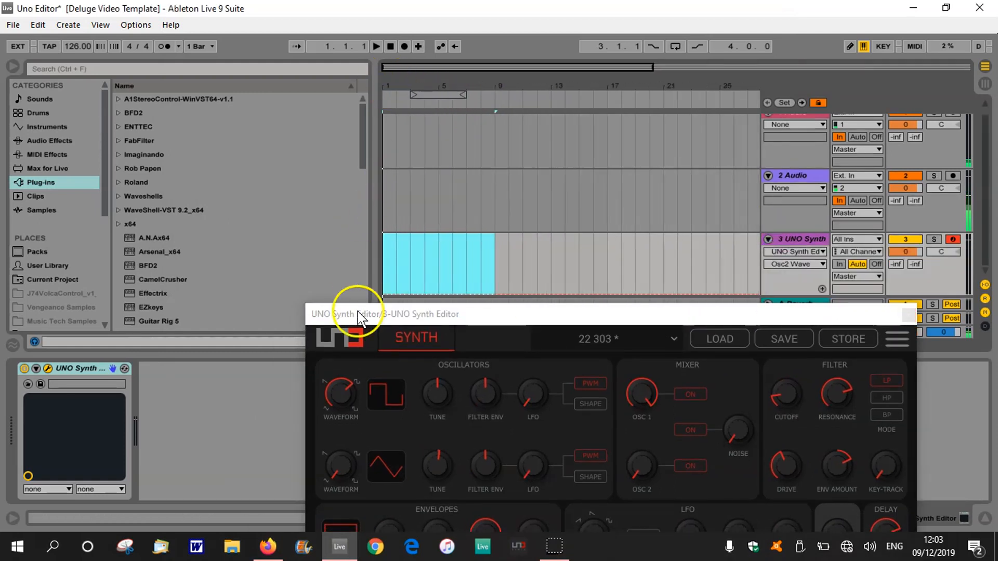
{"action": "left_click_drag", "start_coordinate": [391, 262], "coordinate": [444, 254]}
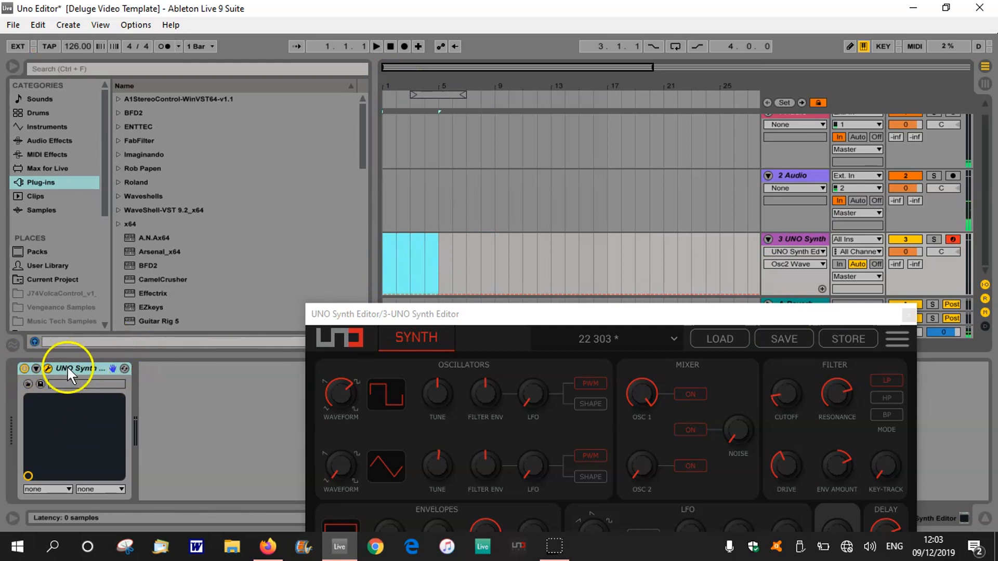
Step: Unfold the UNO Synth Editor device's parameters and close the plugin window
{"action": "left_click", "coordinate": [36, 368]}
{"action": "left_click_drag", "start_coordinate": [478, 317], "coordinate": [330, 82]}
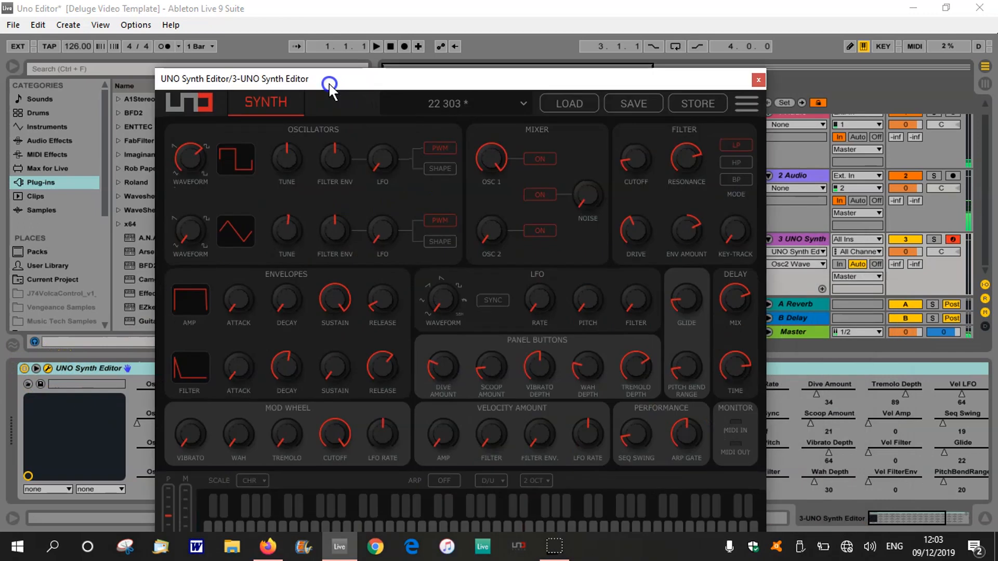
{"action": "left_click", "coordinate": [758, 80]}
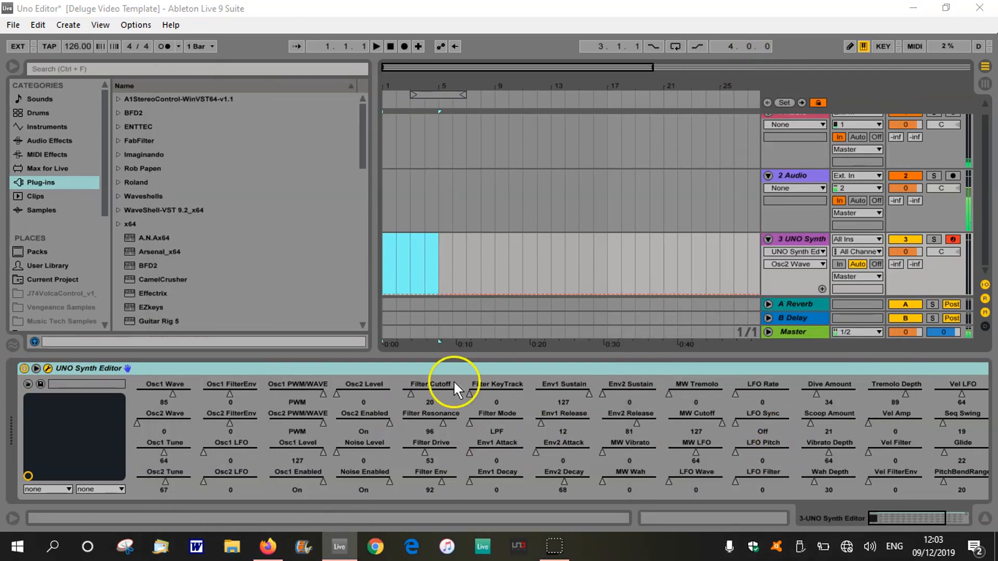
Step: Show the Filter Cutoff automation on the UNO Synth track and draw a zigzag envelope over about the first 14 bars
{"action": "left_click", "coordinate": [35, 368]}
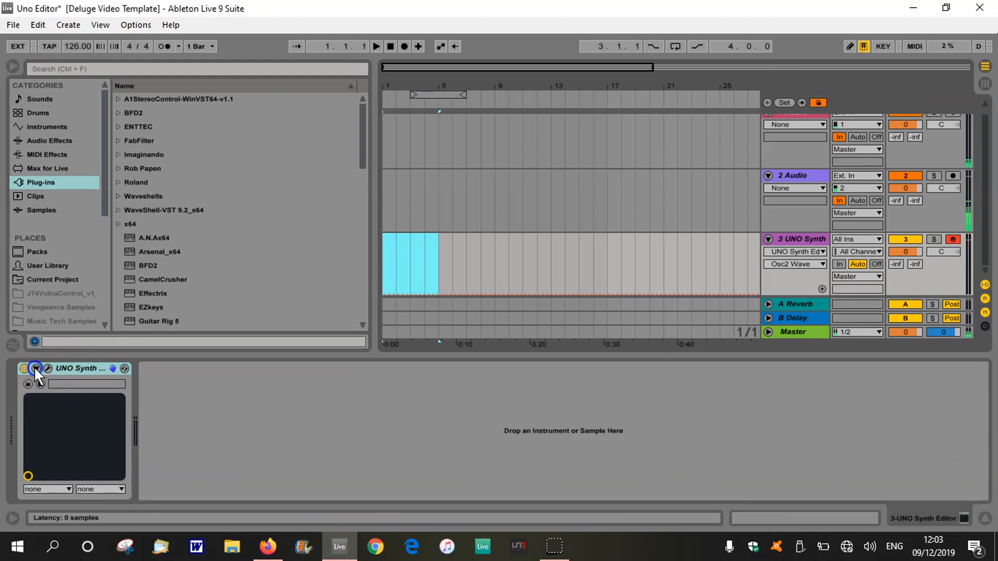
{"action": "left_click", "coordinate": [34, 367]}
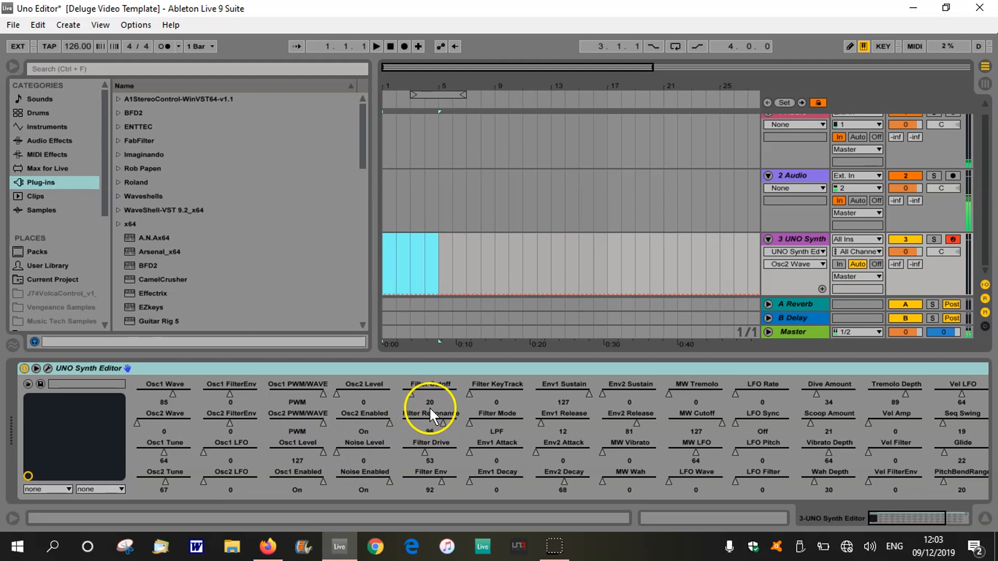
{"action": "left_click", "coordinate": [411, 394]}
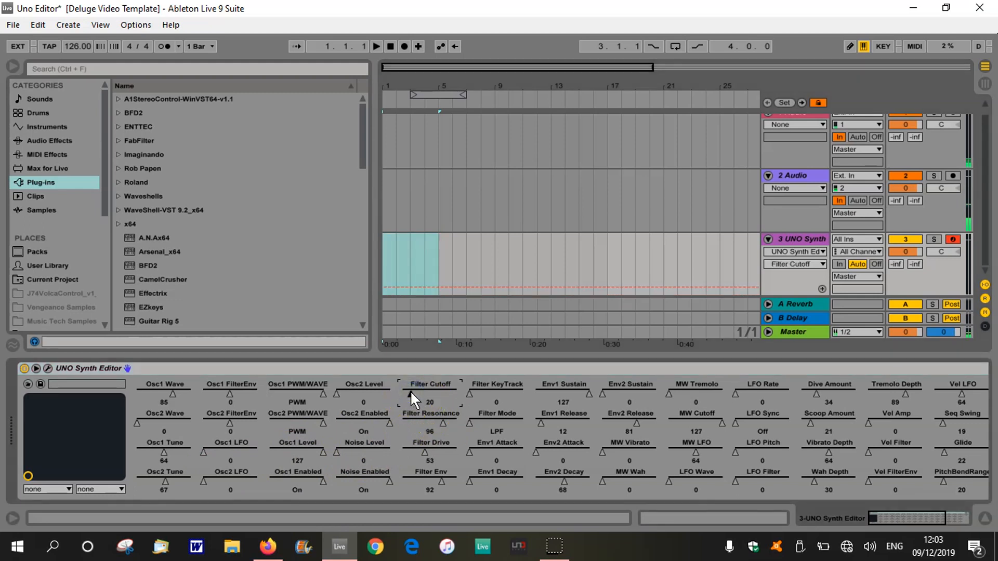
{"action": "left_click", "coordinate": [383, 286]}
{"action": "left_click_drag", "start_coordinate": [401, 287], "coordinate": [569, 246]}
{"action": "left_click", "coordinate": [434, 270]}
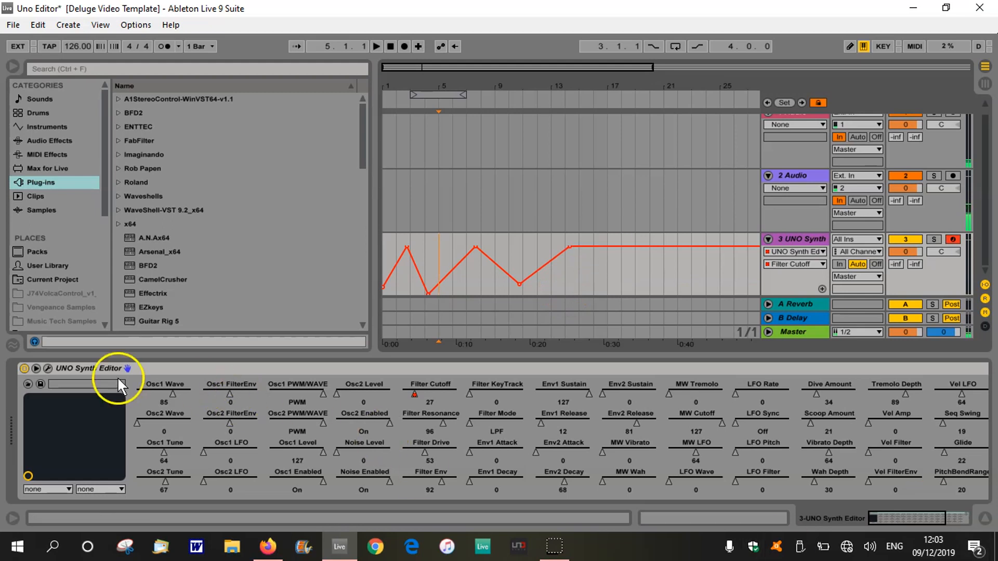
Step: Open the UNO Synth Editor plugin window below the automation lane and play the cutoff automation from the start
{"action": "left_click", "coordinate": [48, 368]}
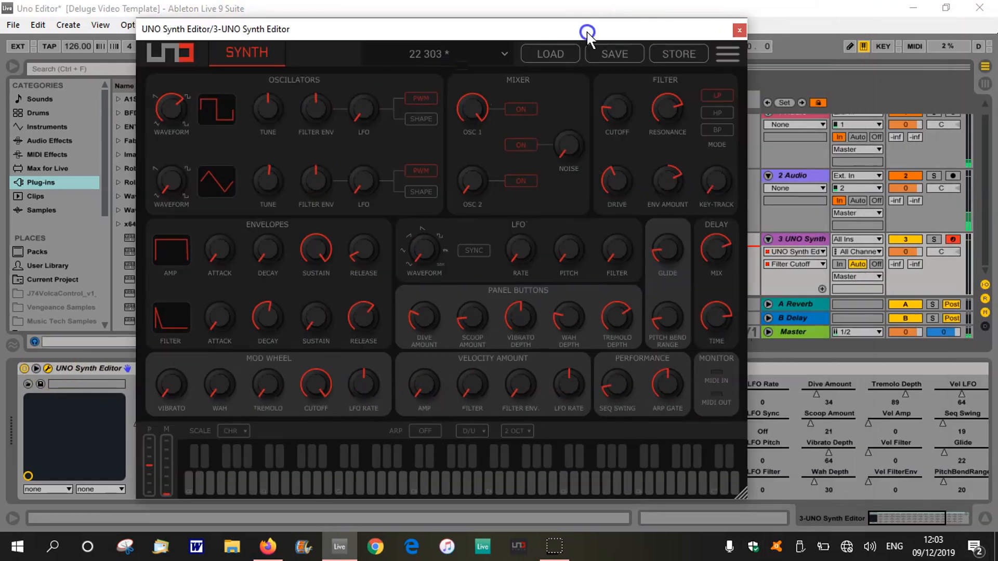
{"action": "mouse_move", "coordinate": [459, 29]}
{"action": "left_mouse_down"}
{"action": "mouse_move", "coordinate": [345, 94]}
{"action": "mouse_move", "coordinate": [590, 314]}
{"action": "mouse_move", "coordinate": [588, 342]}
{"action": "left_mouse_up"}
{"action": "left_click", "coordinate": [390, 46]}
{"action": "left_click", "coordinate": [378, 47]}
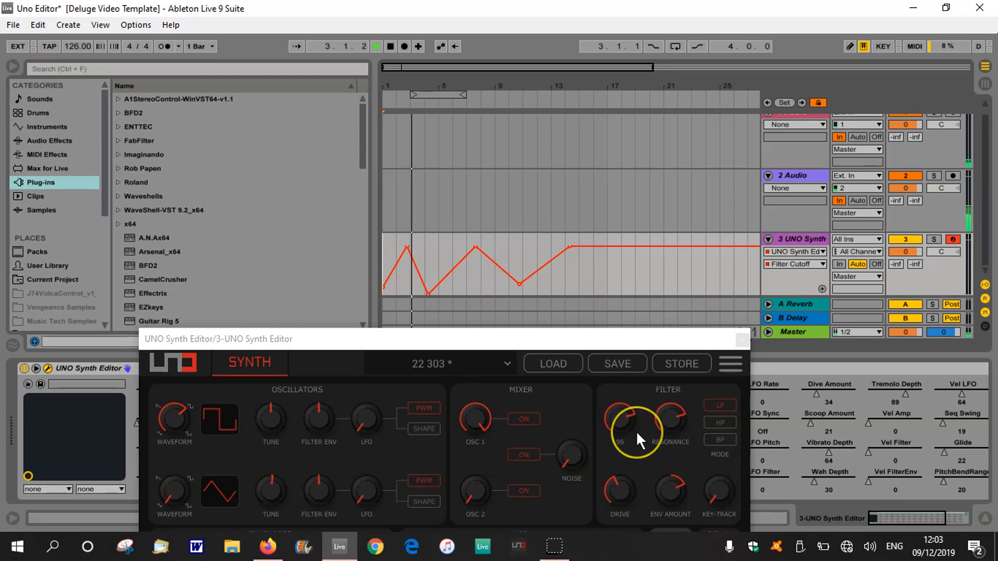
{"action": "left_click", "coordinate": [390, 46]}
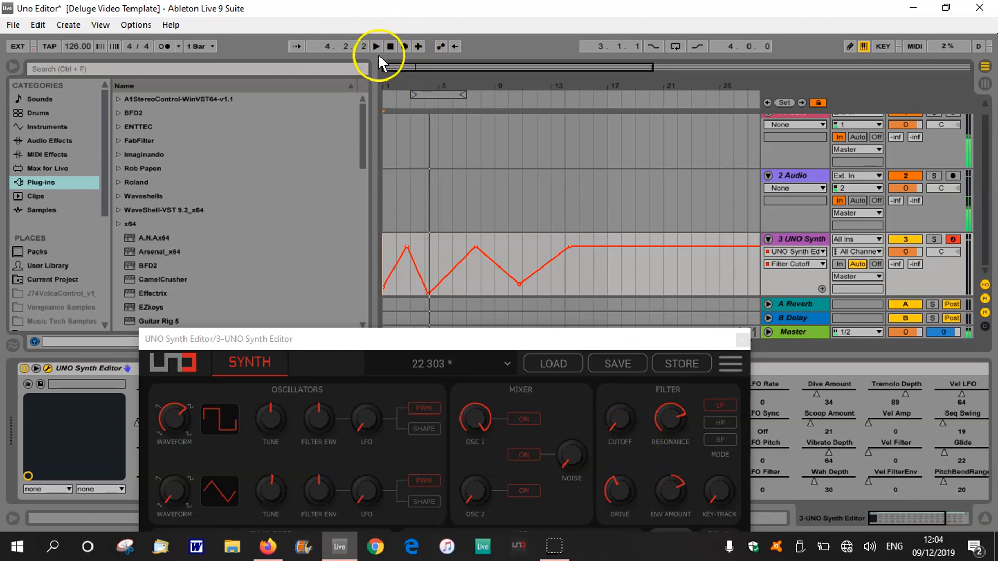
Step: Replay the arrangement from the start, adjust the plugin's filter cutoff during playback, and stop at bar 8
{"action": "left_click", "coordinate": [389, 46]}
{"action": "left_click", "coordinate": [376, 46]}
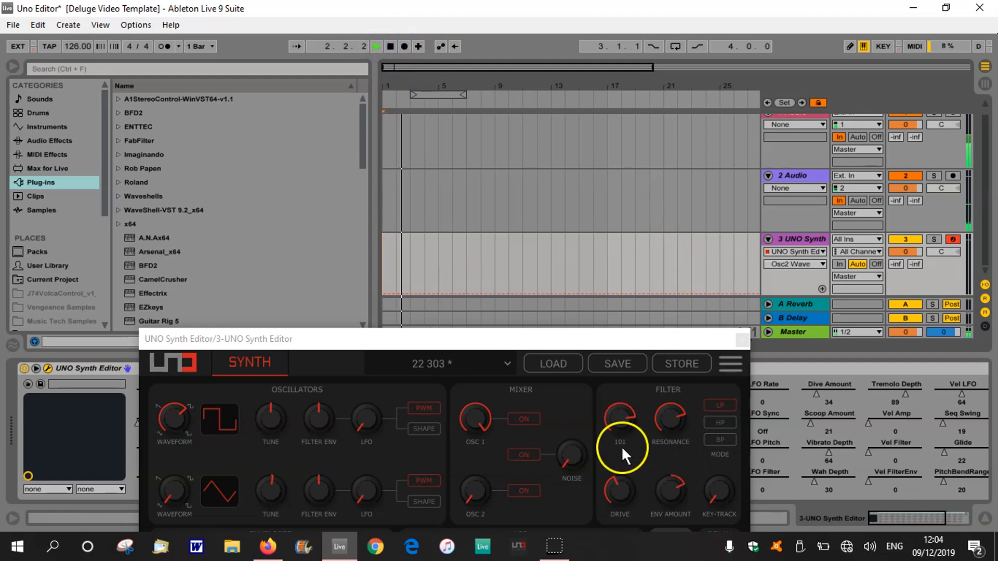
{"action": "left_click_drag", "start_coordinate": [616, 342], "coordinate": [522, 148]}
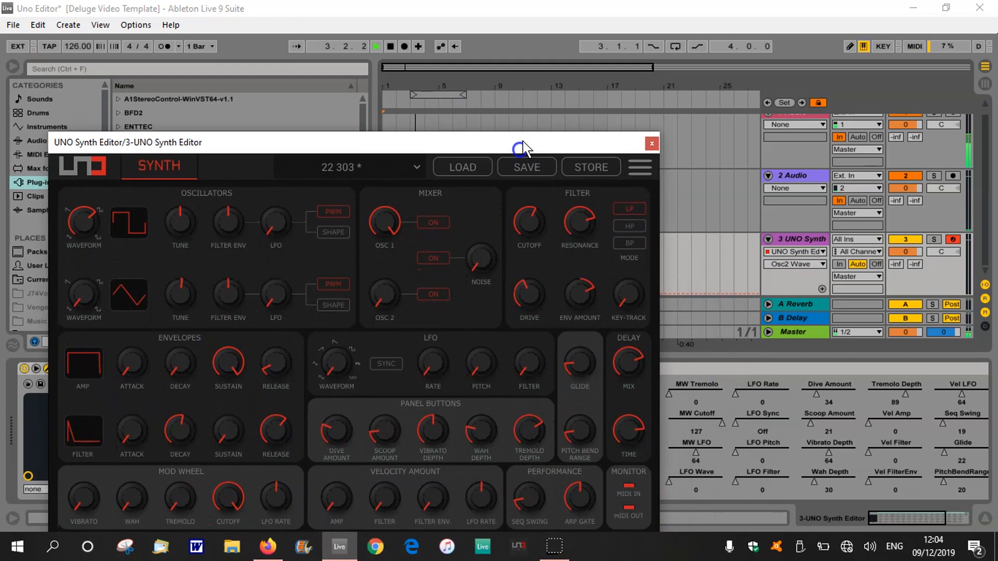
{"action": "left_click_drag", "start_coordinate": [530, 227], "coordinate": [543, 235]}
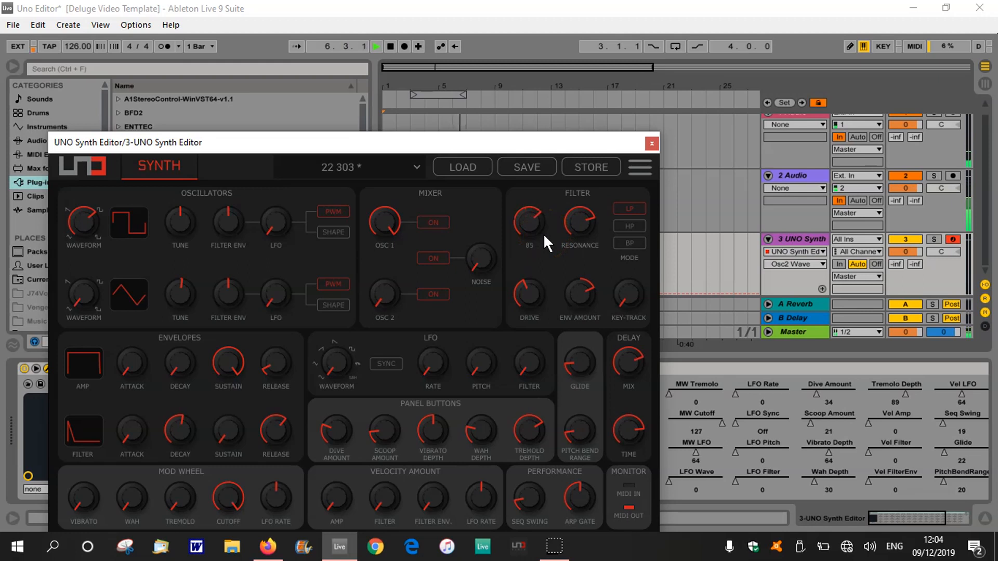
{"action": "left_click_drag", "start_coordinate": [543, 233], "coordinate": [367, 66]}
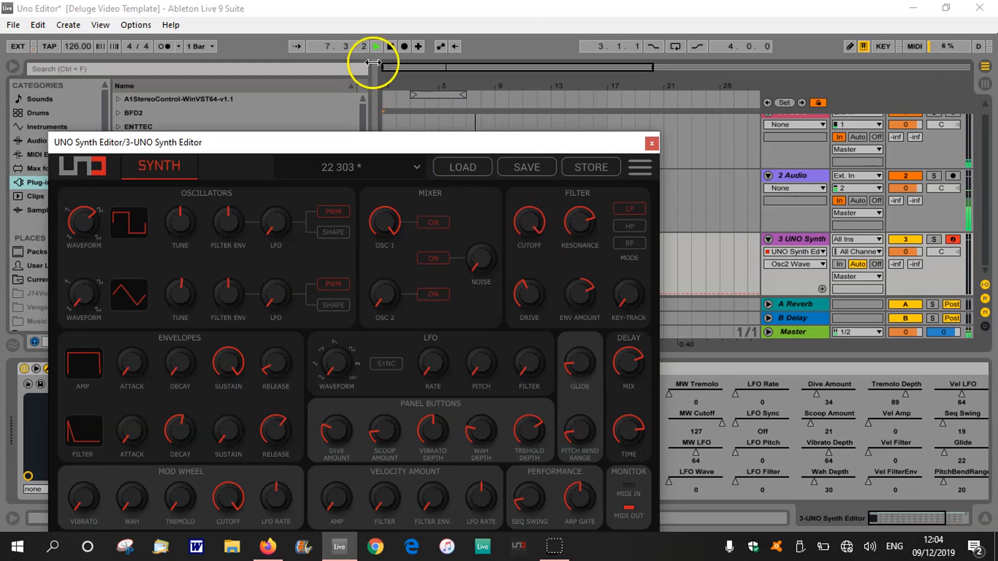
{"action": "left_click", "coordinate": [390, 46]}
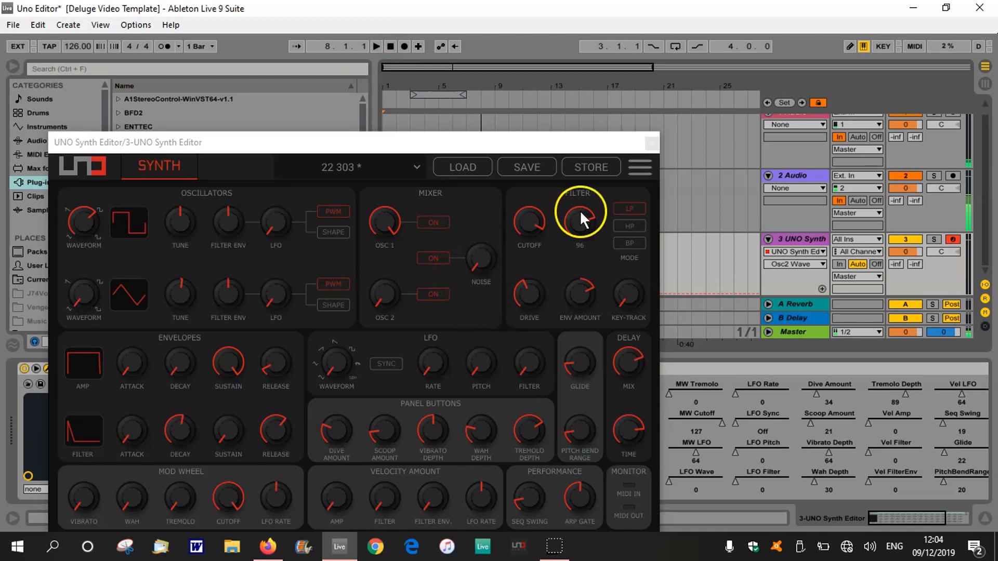
Step: Sweep oscillator 1's waveform in the 22 303 patch and leave it at 15
{"action": "left_click_drag", "start_coordinate": [569, 146], "coordinate": [608, 304]}
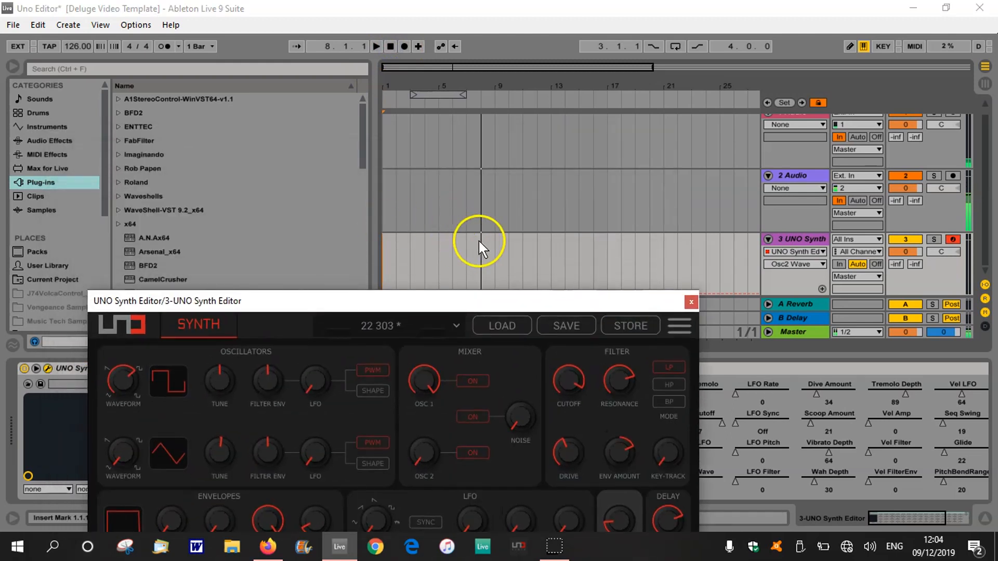
{"action": "left_click_drag", "start_coordinate": [558, 84], "coordinate": [482, 91]}
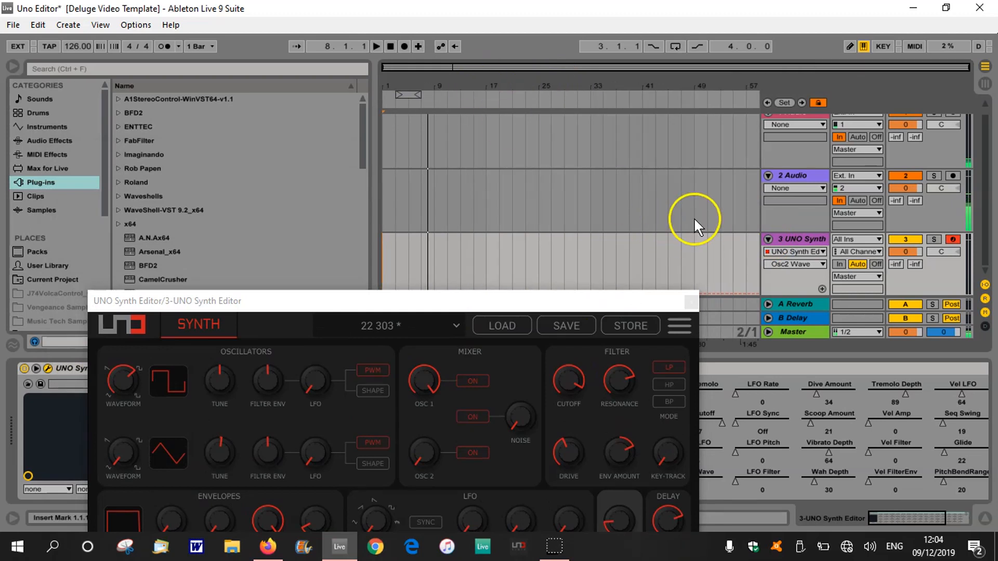
{"action": "left_click_drag", "start_coordinate": [488, 303], "coordinate": [592, 30]}
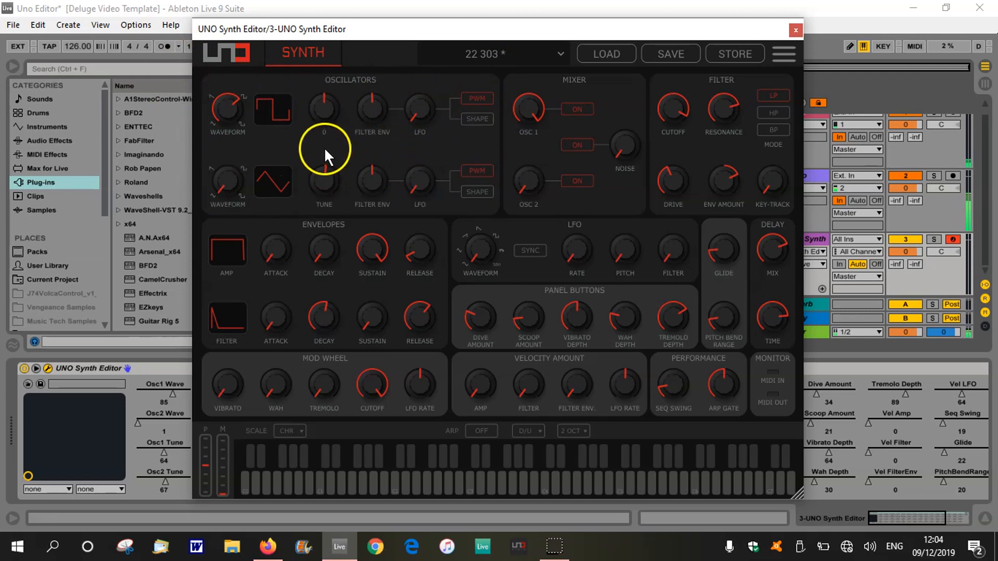
{"action": "left_click_drag", "start_coordinate": [214, 95], "coordinate": [230, 154]}
{"action": "left_click", "coordinate": [279, 107]}
{"action": "left_click_drag", "start_coordinate": [219, 61], "coordinate": [254, 95]}
Step: Enter 0 as oscillator 1's tune and raise its waveform to 95
{"action": "mouse_move", "coordinate": [314, 109]}
{"action": "left_mouse_down"}
{"action": "mouse_move", "coordinate": [329, 31]}
{"action": "mouse_move", "coordinate": [327, 111]}
{"action": "left_mouse_up"}
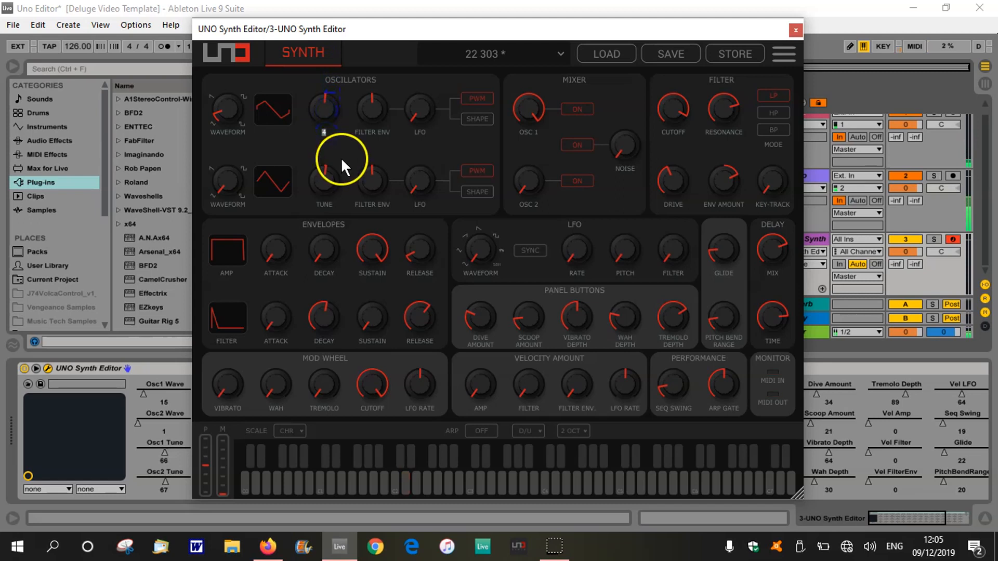
{"action": "type", "text": "0"}
{"action": "key", "text": "Return"}
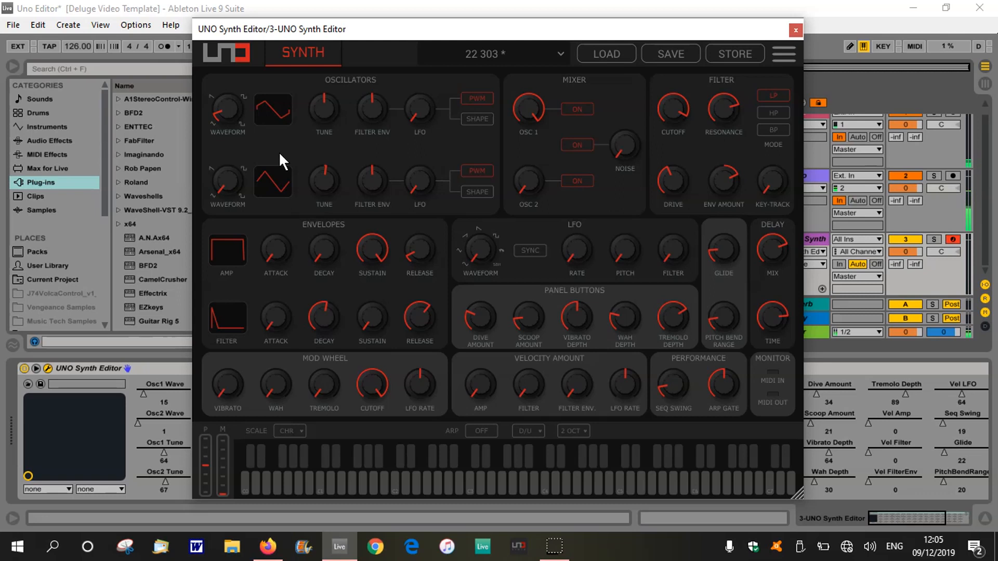
{"action": "left_click_drag", "start_coordinate": [233, 122], "coordinate": [238, 21]}
Step: Load the 21 init preset
{"action": "left_click", "coordinate": [562, 52]}
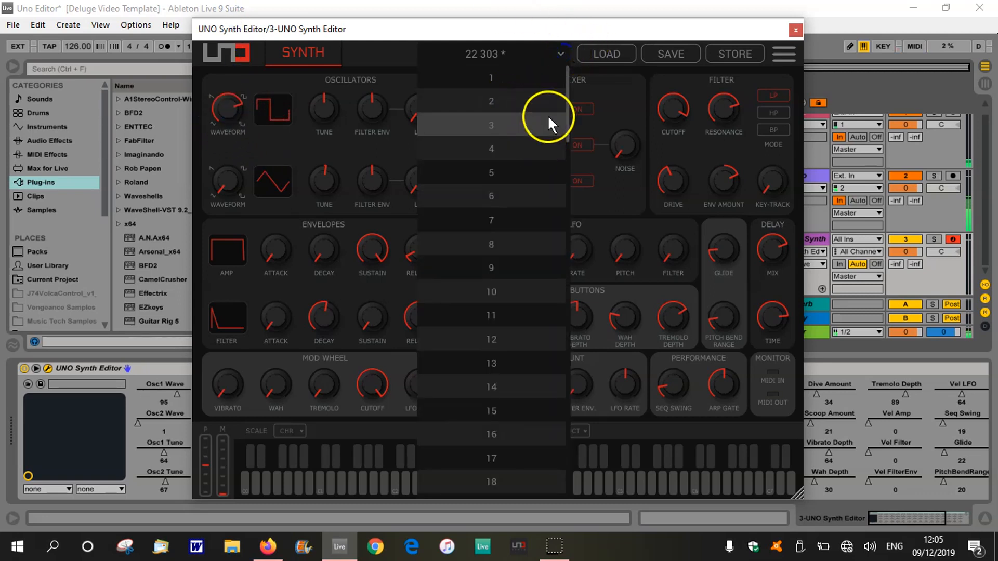
{"action": "left_click", "coordinate": [571, 138]}
{"action": "left_click", "coordinate": [561, 54]}
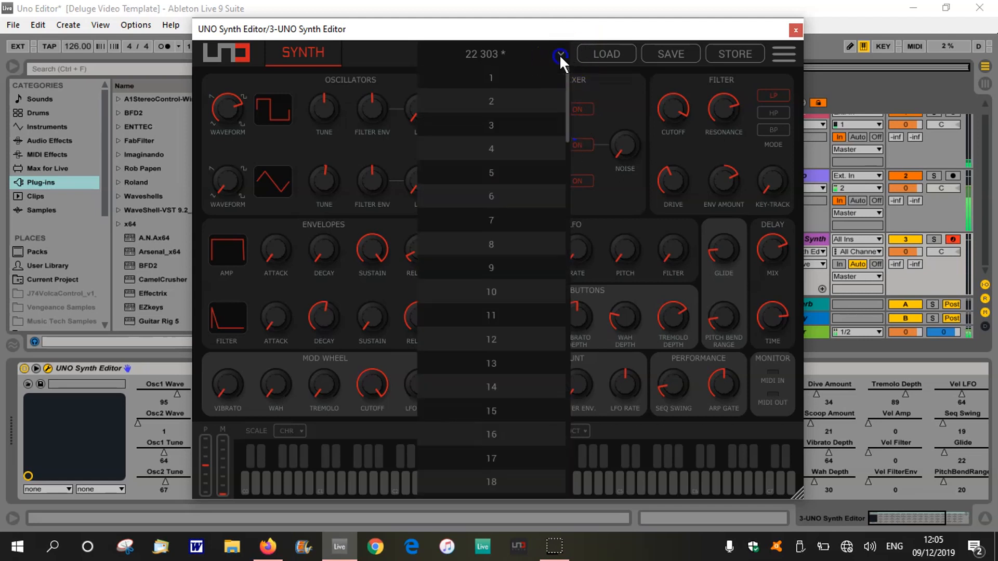
{"action": "left_click_drag", "start_coordinate": [567, 99], "coordinate": [567, 156]}
{"action": "left_click", "coordinate": [512, 274]}
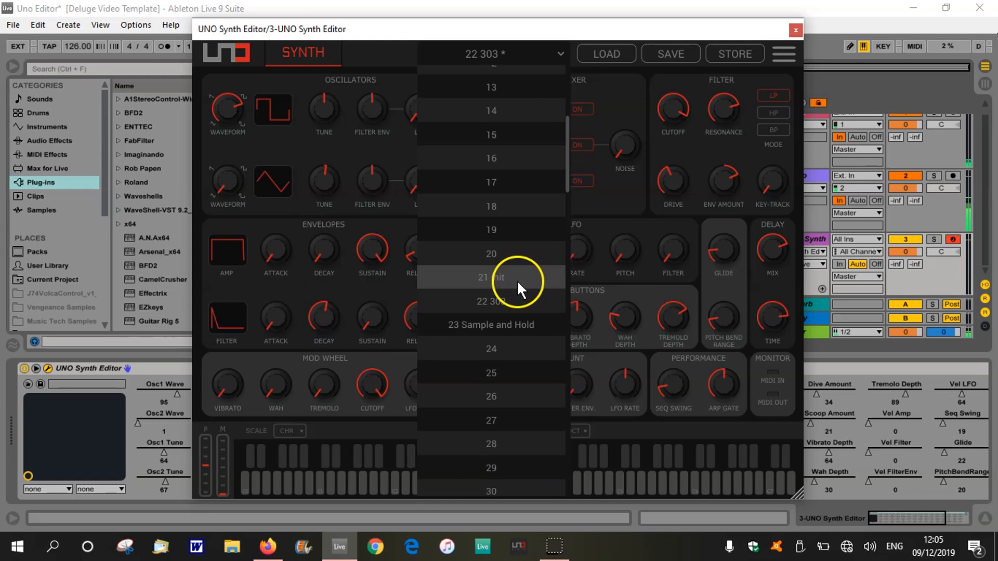
{"action": "left_click", "coordinate": [508, 277]}
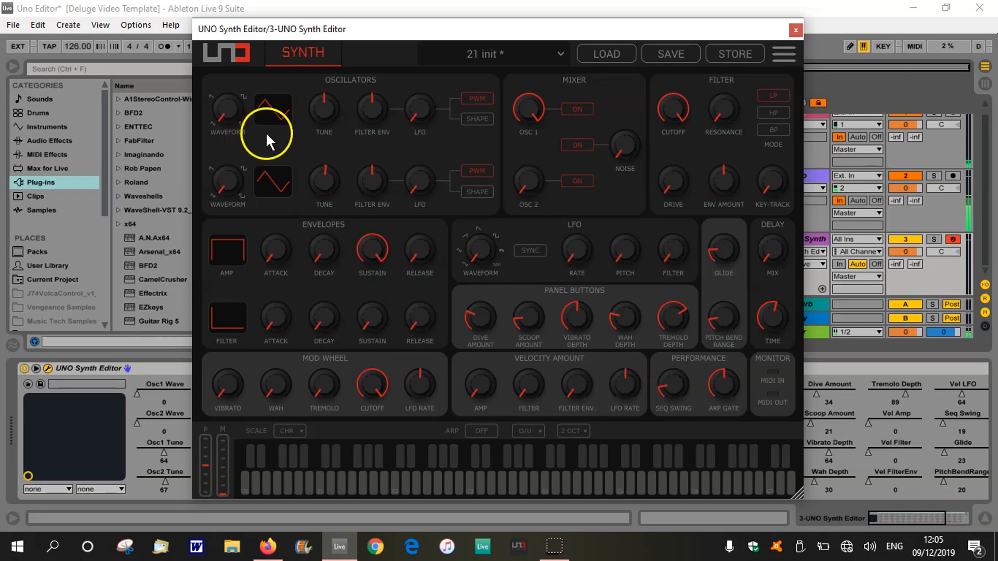
Step: Set oscillator 1's waveform to 97 and switch its modulation target to SHAPE and back to PWM
{"action": "left_click_drag", "start_coordinate": [224, 114], "coordinate": [234, 6]}
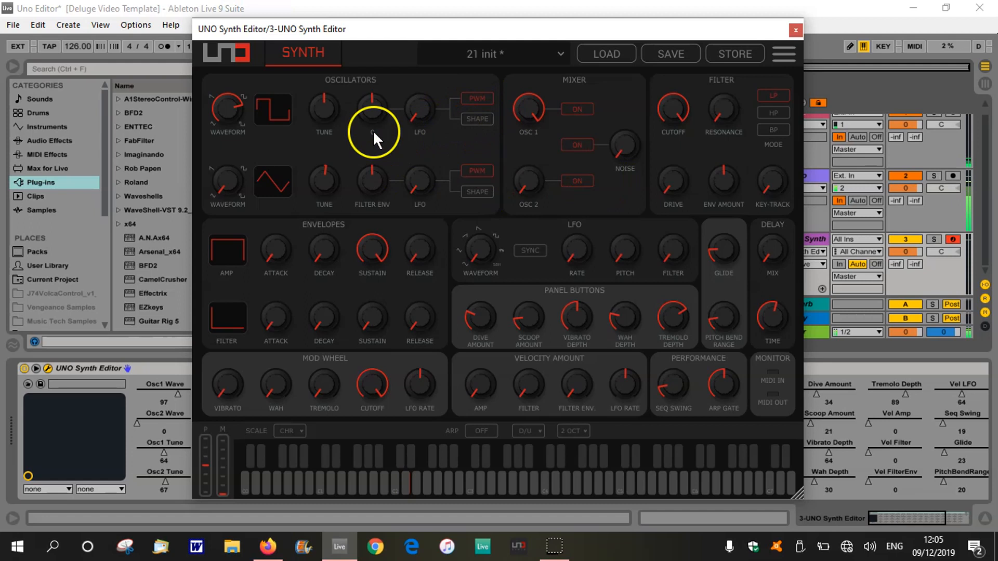
{"action": "left_click", "coordinate": [477, 119]}
{"action": "left_click", "coordinate": [481, 100]}
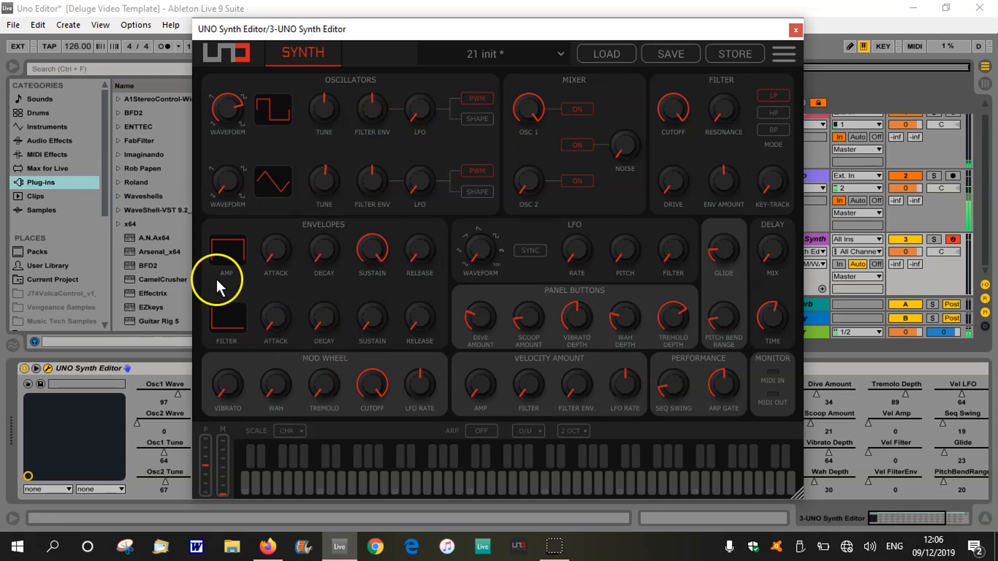
Step: Set oscillator 1's filter envelope amount to 64 and shape the filter envelope with raised attack, decay and sustain
{"action": "left_click_drag", "start_coordinate": [364, 115], "coordinate": [374, 45]}
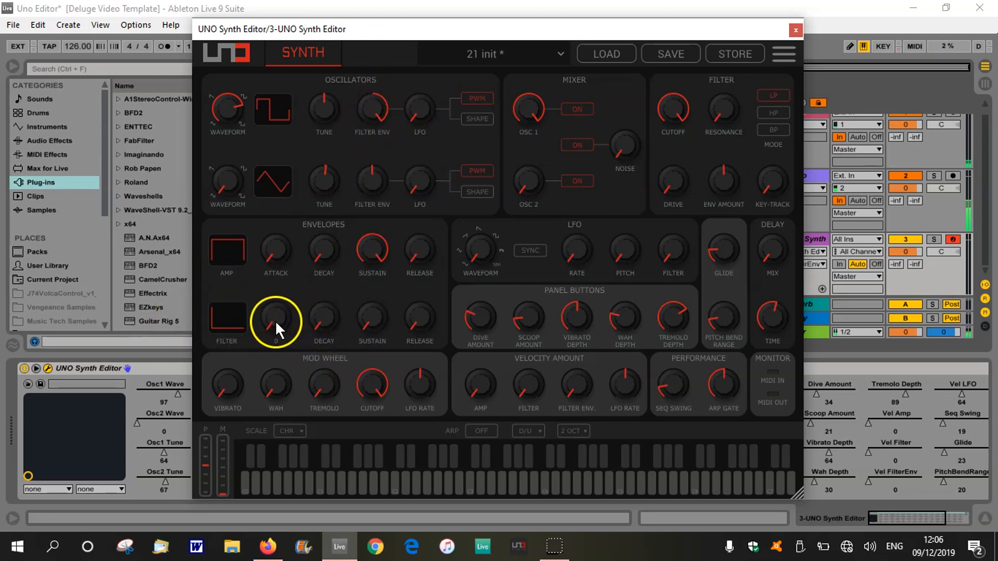
{"action": "left_click_drag", "start_coordinate": [275, 320], "coordinate": [275, 214]}
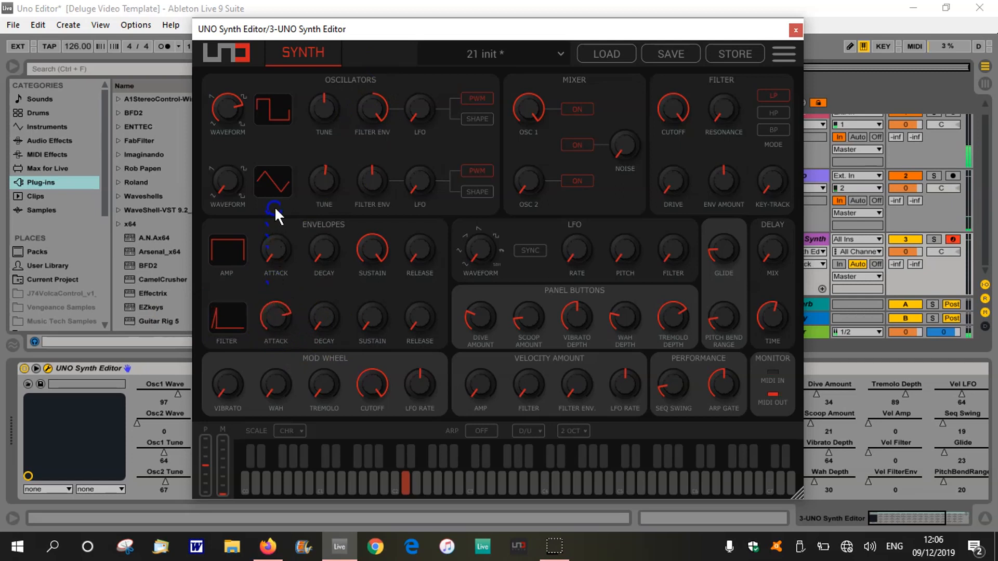
{"action": "left_click_drag", "start_coordinate": [367, 322], "coordinate": [369, 248]}
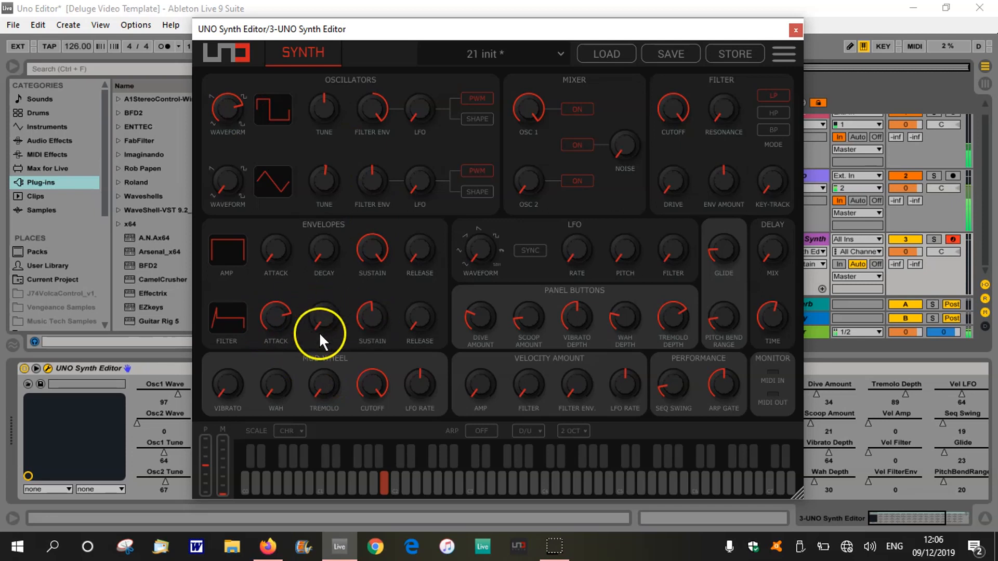
{"action": "left_click_drag", "start_coordinate": [370, 318], "coordinate": [304, 224]}
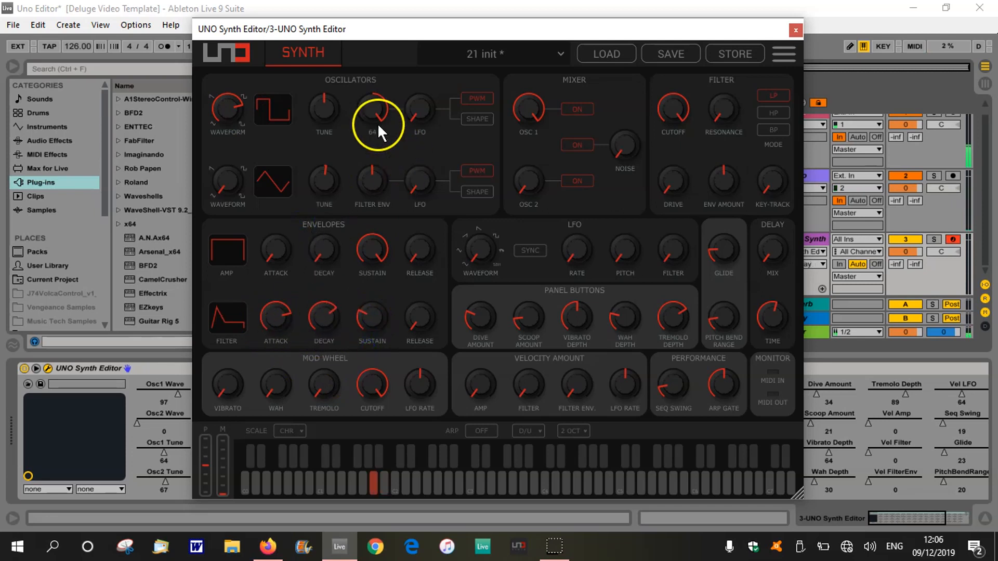
{"action": "left_click_drag", "start_coordinate": [278, 316], "coordinate": [282, 372]}
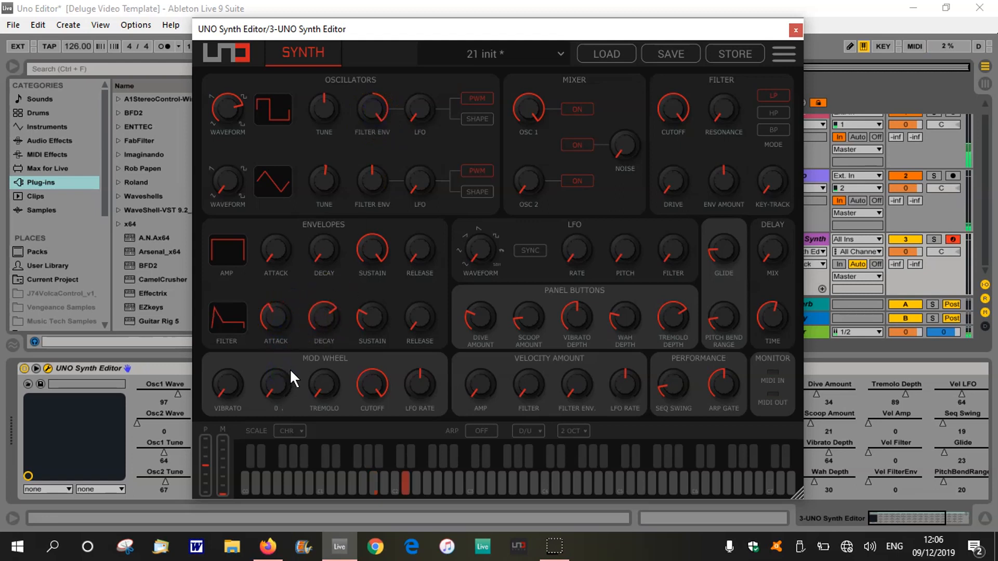
Step: Return oscillator 1's filter envelope amount to the centre and raise its LFO amount nearly to maximum
{"action": "left_click_drag", "start_coordinate": [378, 112], "coordinate": [377, 178]}
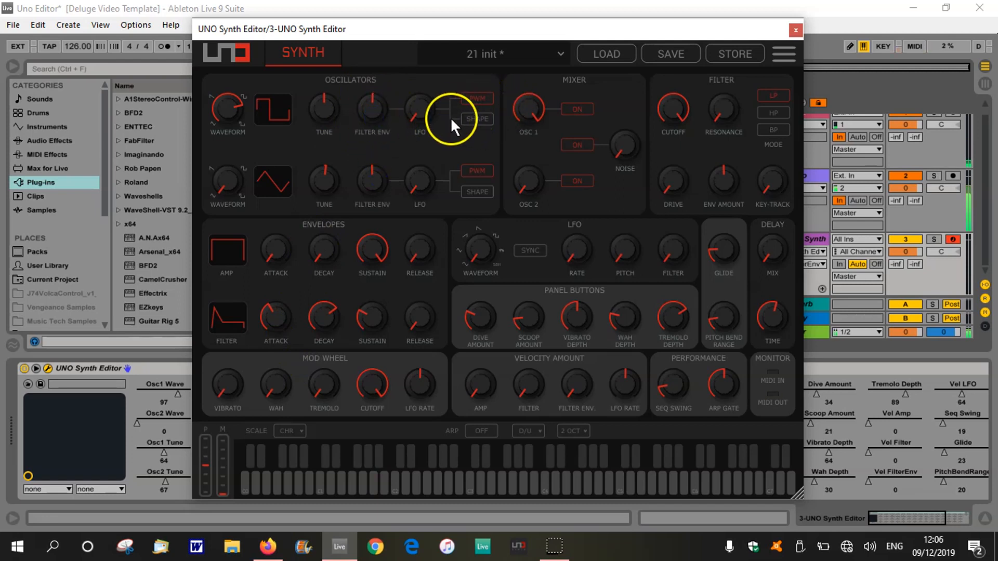
{"action": "left_click_drag", "start_coordinate": [417, 115], "coordinate": [414, 86]}
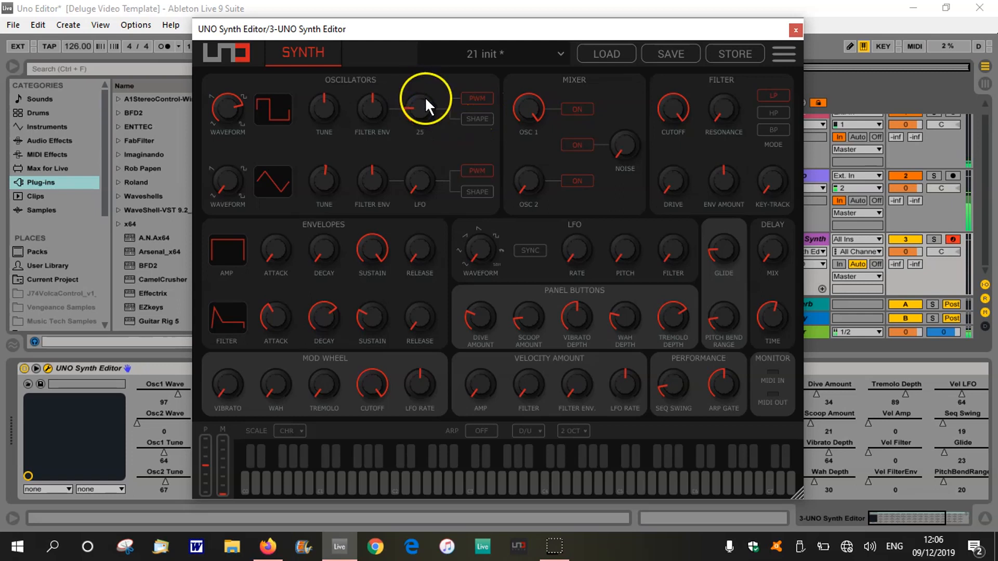
{"action": "left_click_drag", "start_coordinate": [425, 99], "coordinate": [414, 14]}
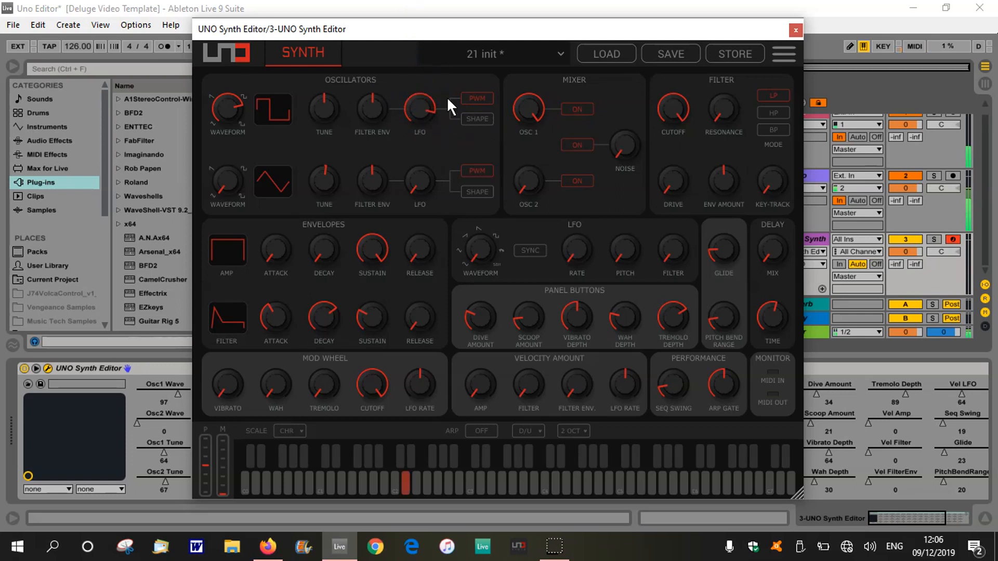
Step: Try faster LFO rates and other LFO waveforms on the pulse width, returning both settings to minimum
{"action": "left_click_drag", "start_coordinate": [575, 254], "coordinate": [572, 208]}
{"action": "left_click_drag", "start_coordinate": [576, 252], "coordinate": [572, 172]}
{"action": "left_click_drag", "start_coordinate": [491, 238], "coordinate": [480, 137]}
{"action": "left_click_drag", "start_coordinate": [582, 250], "coordinate": [581, 220]}
{"action": "left_click_drag", "start_coordinate": [583, 258], "coordinate": [590, 326]}
{"action": "left_click_drag", "start_coordinate": [493, 248], "coordinate": [500, 405]}
Step: Switch oscillator 1's modulation target to SHAPE, with its waveform at 118 and a high LFO amount
{"action": "left_click", "coordinate": [481, 120]}
{"action": "left_click_drag", "start_coordinate": [419, 109], "coordinate": [422, 133]}
{"action": "left_click_drag", "start_coordinate": [230, 102], "coordinate": [236, 168]}
{"action": "left_click_drag", "start_coordinate": [254, 112], "coordinate": [261, 76]}
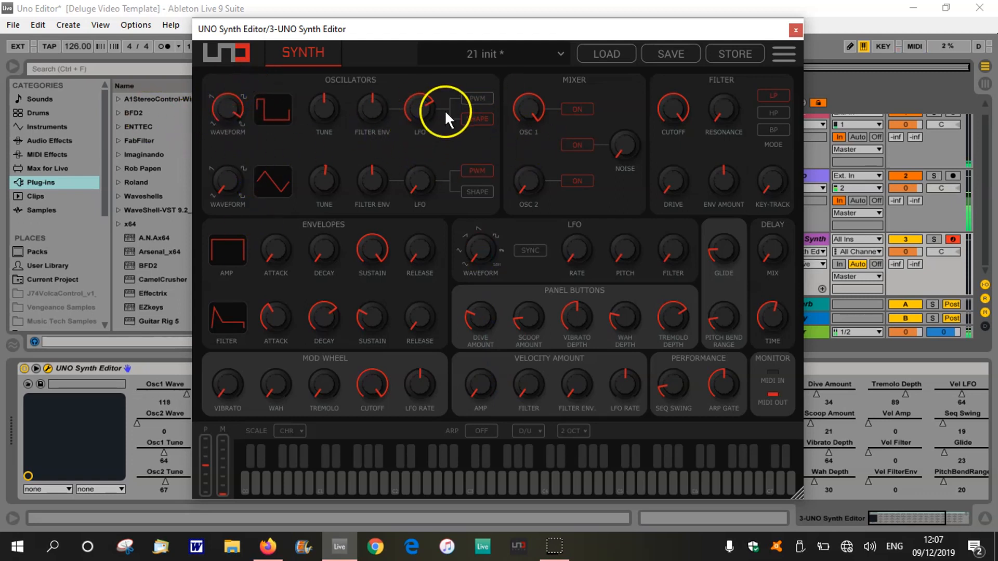
{"action": "left_click_drag", "start_coordinate": [416, 110], "coordinate": [419, 79]}
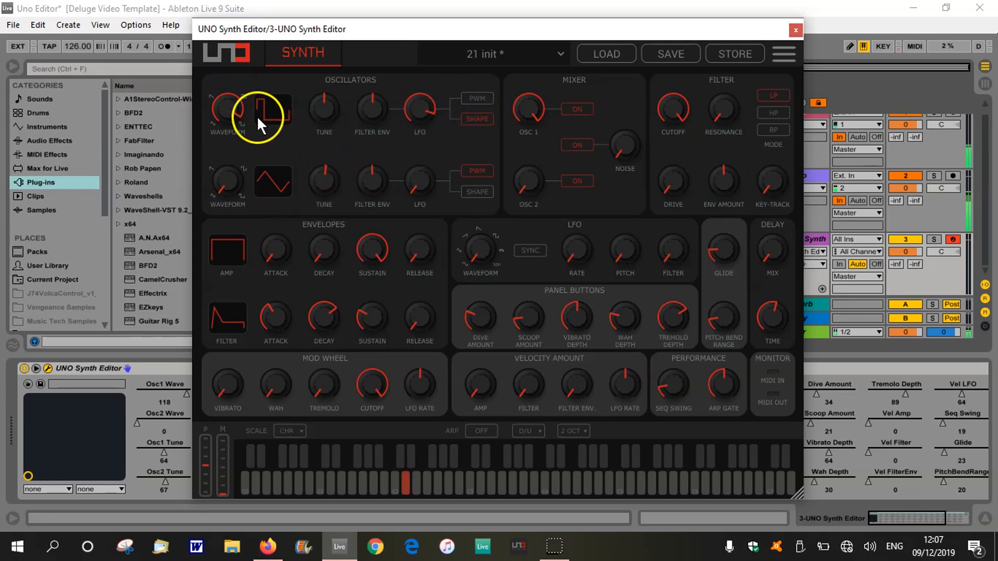
Step: Lower oscillator 1's waveform to 32 and modulate it with a higher LFO rate and a different LFO waveform
{"action": "left_click_drag", "start_coordinate": [227, 110], "coordinate": [230, 144]}
{"action": "left_click_drag", "start_coordinate": [591, 249], "coordinate": [580, 203]}
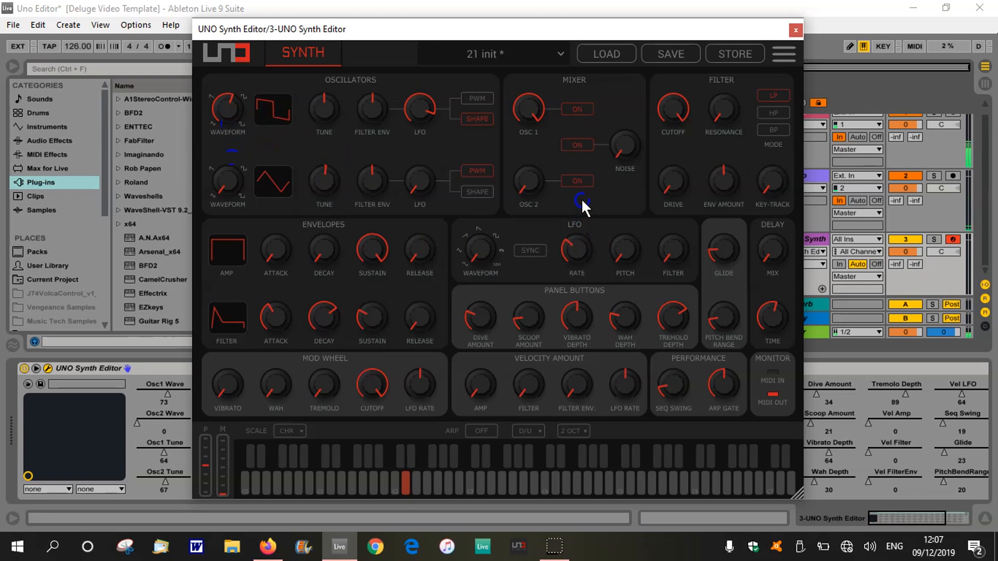
{"action": "left_click_drag", "start_coordinate": [229, 97], "coordinate": [233, 148]}
{"action": "left_click_drag", "start_coordinate": [493, 248], "coordinate": [479, 218]}
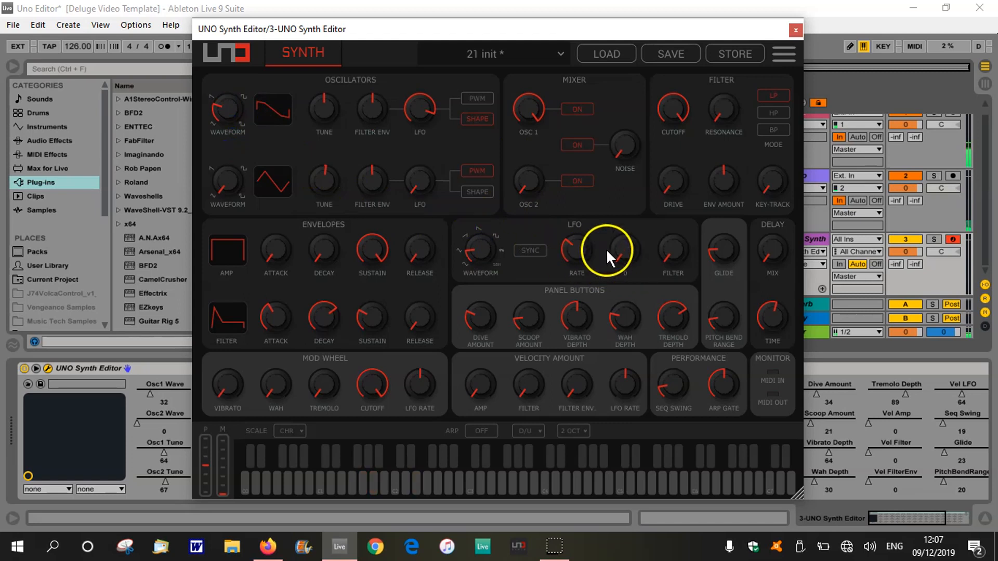
Step: Lower oscillator 1's LFO amount to minimum and raise its filter envelope amount to a high setting
{"action": "left_click", "coordinate": [375, 161]}
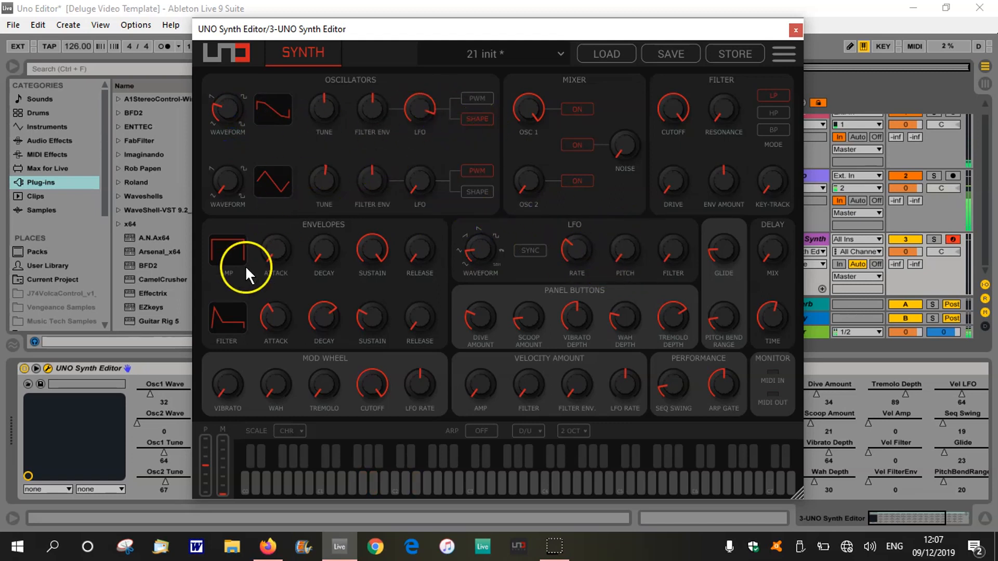
{"action": "left_click_drag", "start_coordinate": [424, 114], "coordinate": [434, 302]}
{"action": "left_click_drag", "start_coordinate": [370, 93], "coordinate": [530, 107]}
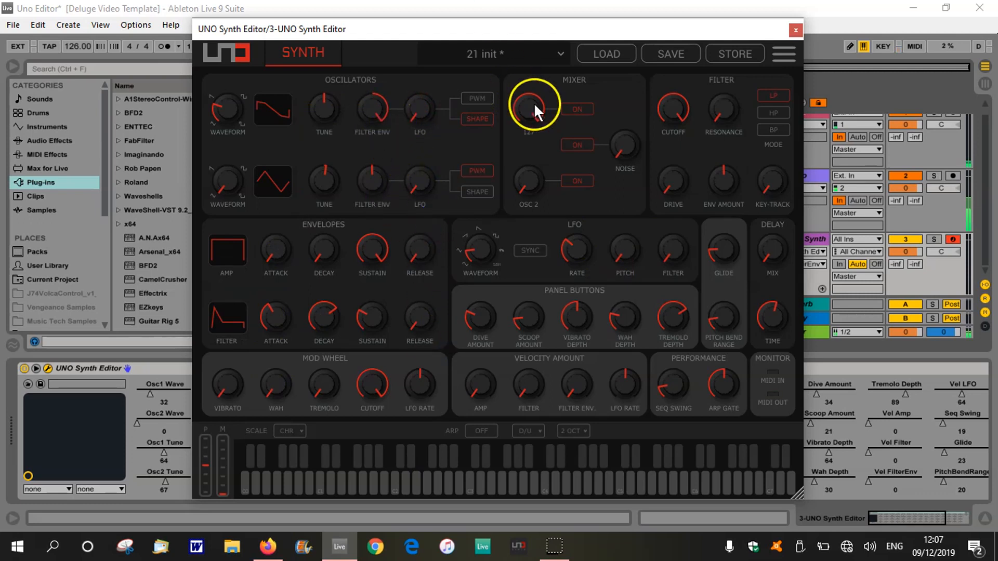
Step: Try shorter filter envelope attack and decay times, finishing with a high attack and the maximum decay
{"action": "left_click_drag", "start_coordinate": [273, 318], "coordinate": [329, 361]}
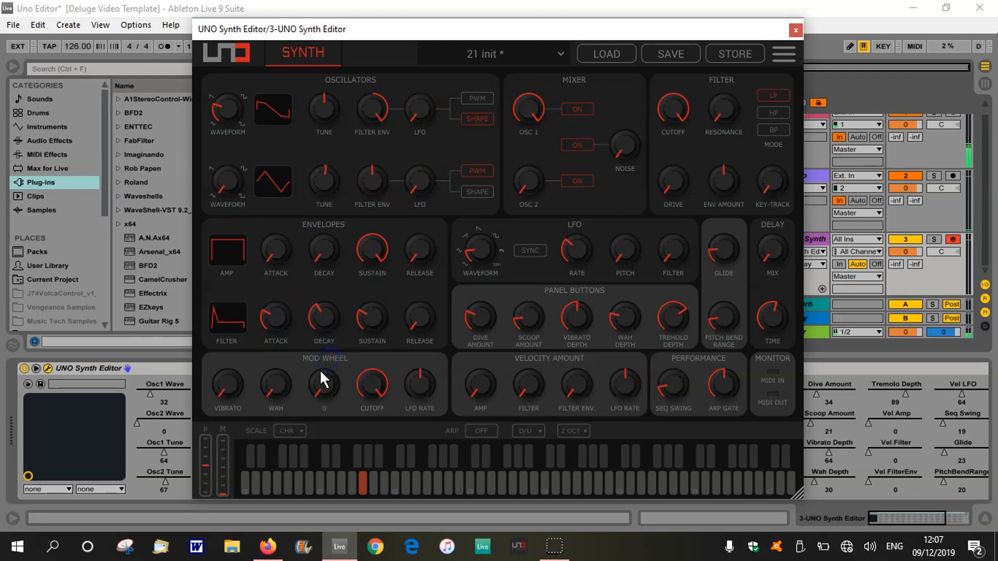
{"action": "left_click_drag", "start_coordinate": [280, 316], "coordinate": [284, 244]}
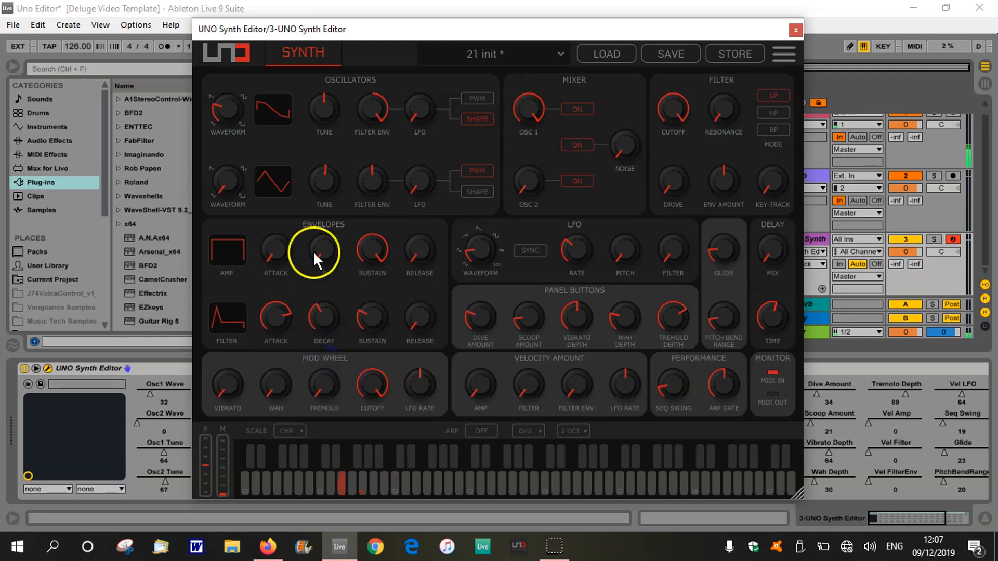
{"action": "left_click_drag", "start_coordinate": [331, 307], "coordinate": [327, 229]}
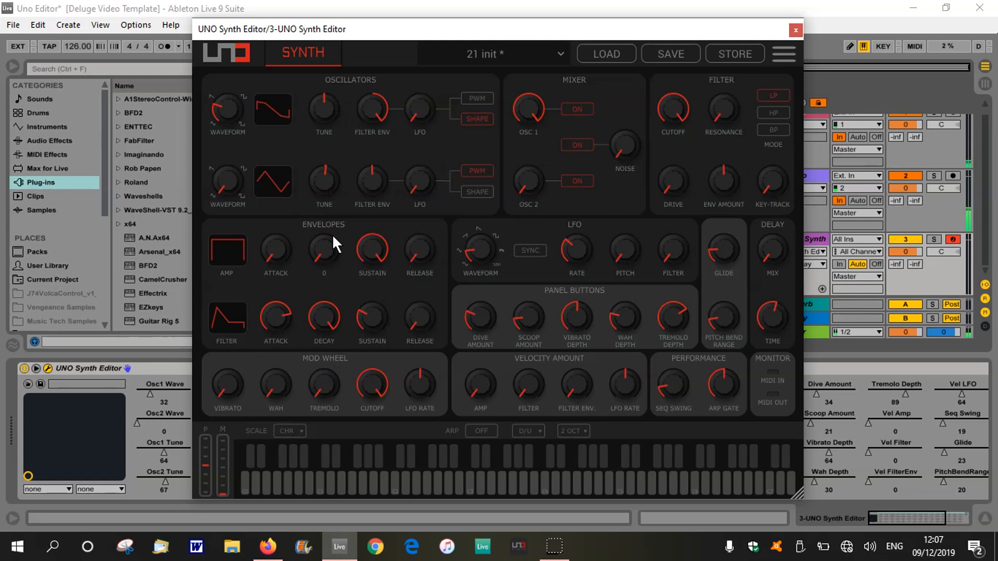
{"action": "left_click", "coordinate": [478, 190]}
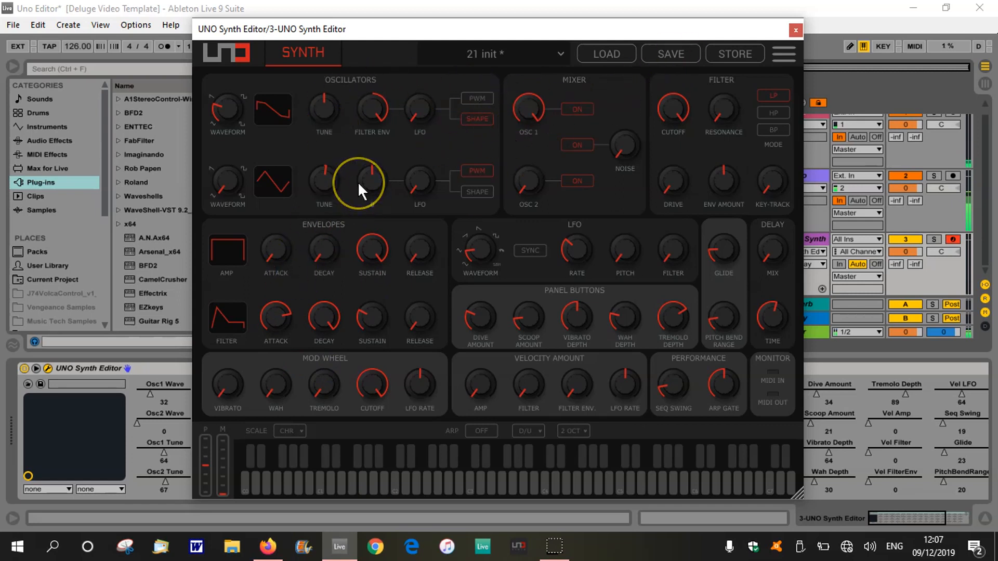
{"action": "left_click", "coordinate": [321, 174]}
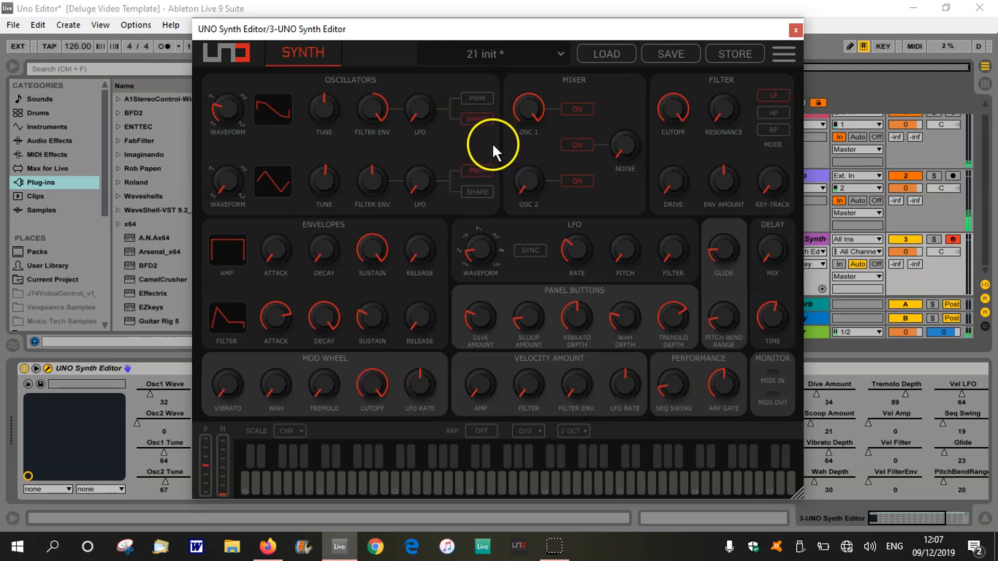
Step: Switch oscillator 1's modulation target to PWM, with its waveform at 89, a high LFO amount and a reduced filter envelope amount
{"action": "left_click", "coordinate": [476, 97]}
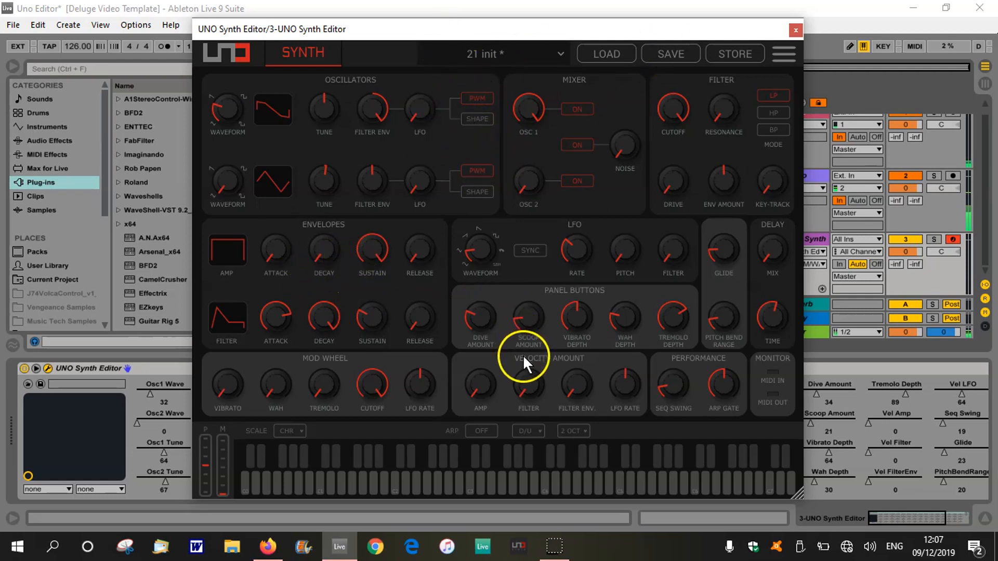
{"action": "left_click_drag", "start_coordinate": [406, 117], "coordinate": [414, 43]}
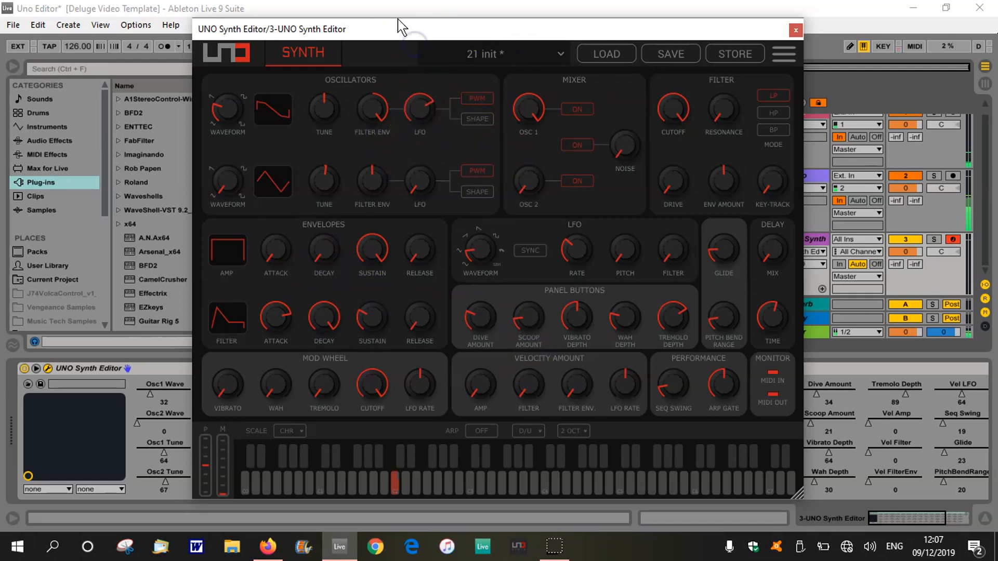
{"action": "left_click_drag", "start_coordinate": [241, 111], "coordinate": [231, 31]}
{"action": "left_click_drag", "start_coordinate": [370, 141], "coordinate": [392, 151]}
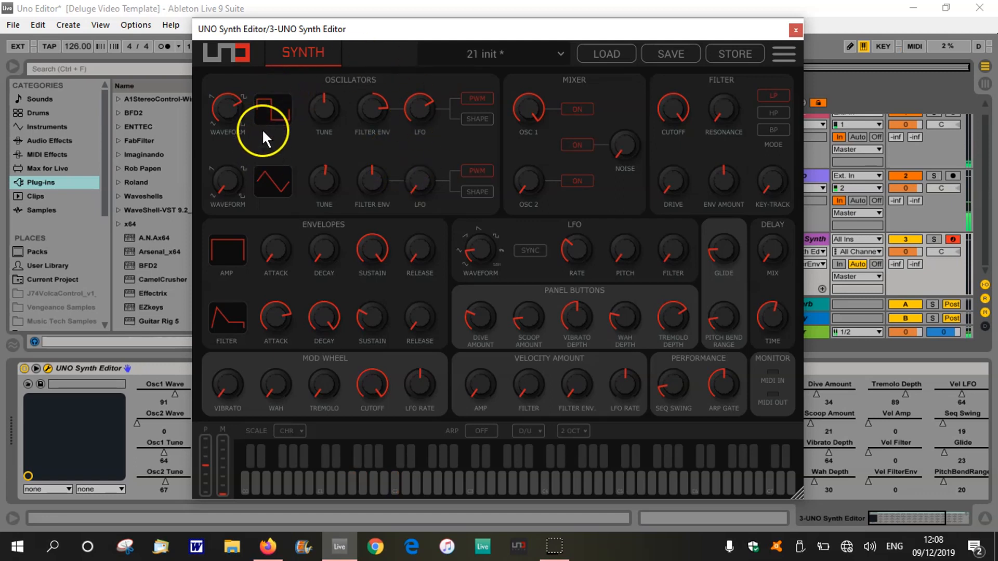
{"action": "mouse_move", "coordinate": [244, 113]}
{"action": "left_mouse_down"}
{"action": "mouse_move", "coordinate": [236, 83]}
{"action": "mouse_move", "coordinate": [240, 106]}
{"action": "left_mouse_up"}
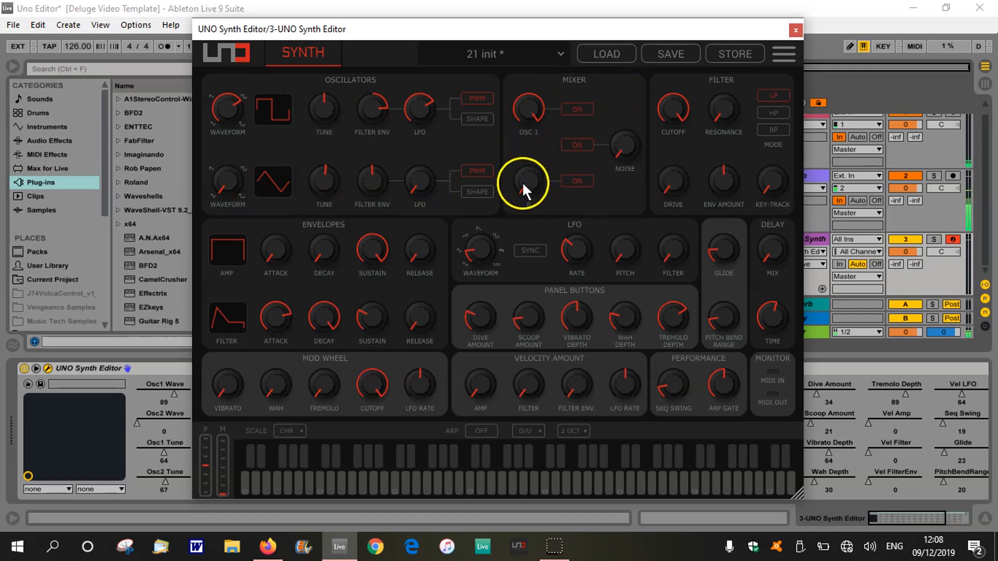
Step: Blend the mixer by raising the oscillator 2 and noise levels and lowering the oscillator 1 level
{"action": "left_click_drag", "start_coordinate": [524, 185], "coordinate": [533, 63]}
{"action": "left_click_drag", "start_coordinate": [608, 149], "coordinate": [640, 10]}
{"action": "left_click_drag", "start_coordinate": [630, 141], "coordinate": [628, 172]}
{"action": "left_click_drag", "start_coordinate": [522, 105], "coordinate": [542, 207]}
Step: Move the synth editor window clear of the track controls, try the filter modes and select HP
{"action": "left_click_drag", "start_coordinate": [612, 29], "coordinate": [539, 52]}
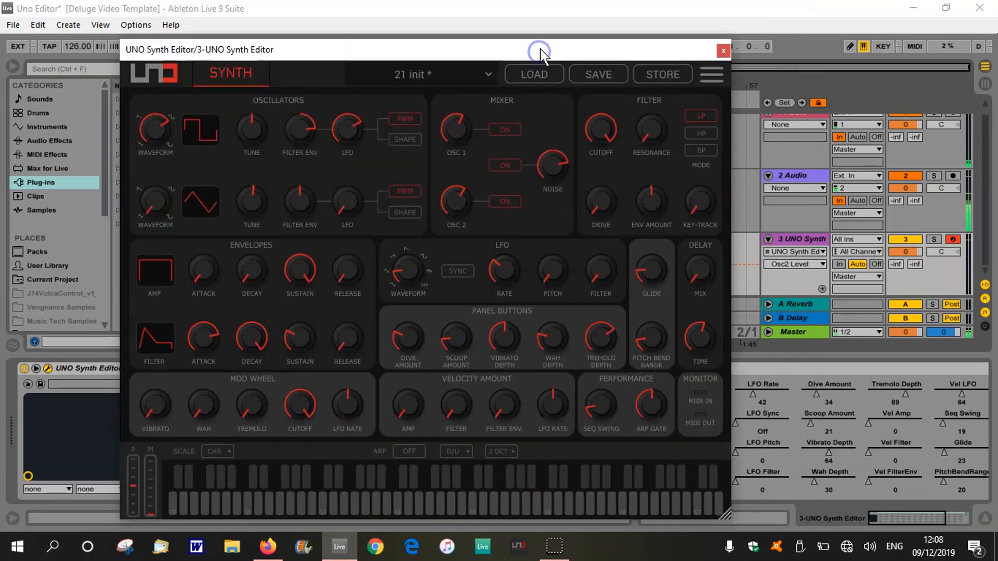
{"action": "mouse_move", "coordinate": [662, 157]}
{"action": "left_click", "coordinate": [691, 151]}
{"action": "left_click", "coordinate": [701, 117]}
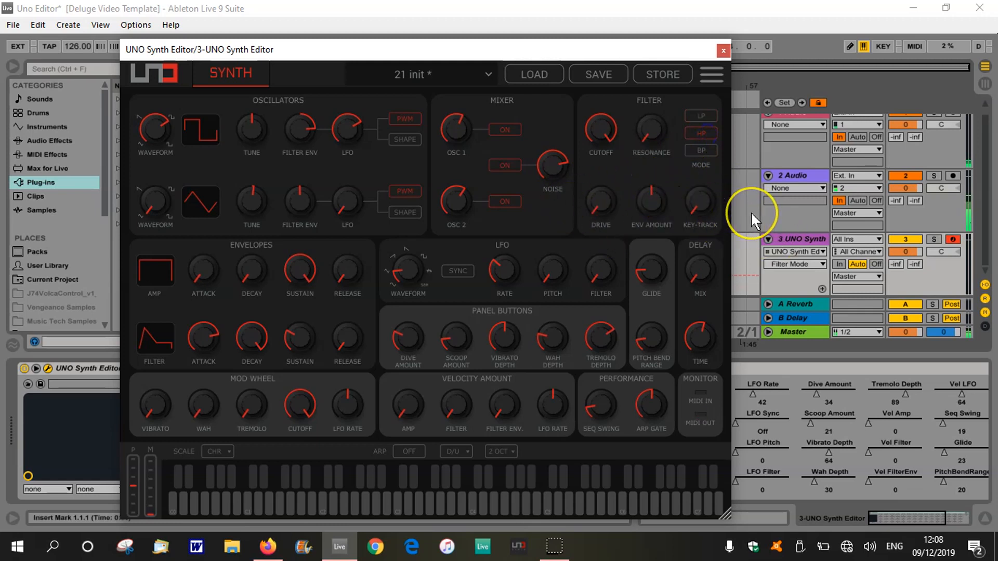
Step: Raise the filter's key-track amount to about 58%
{"action": "left_click", "coordinate": [683, 219]}
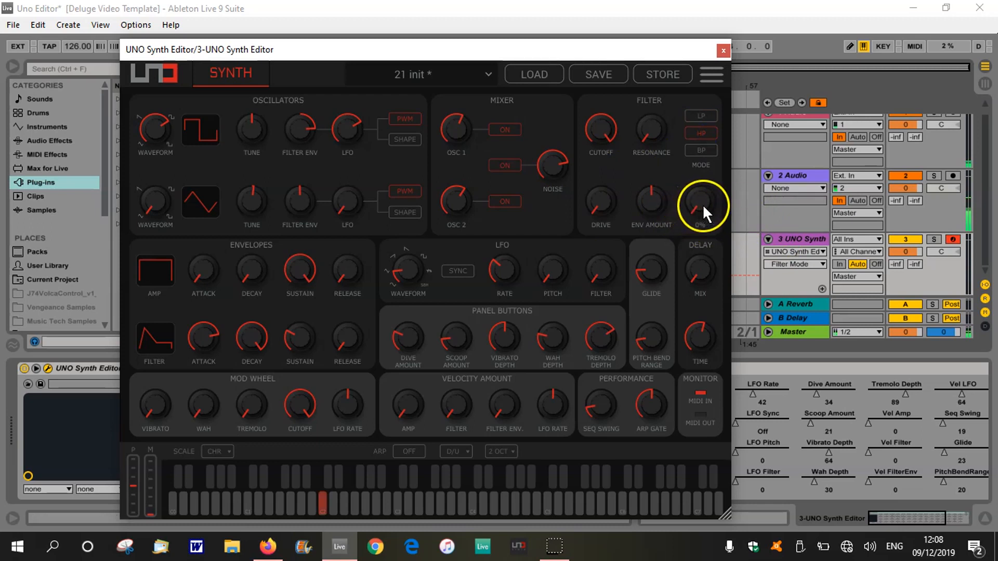
{"action": "left_click_drag", "start_coordinate": [702, 204], "coordinate": [703, 161]}
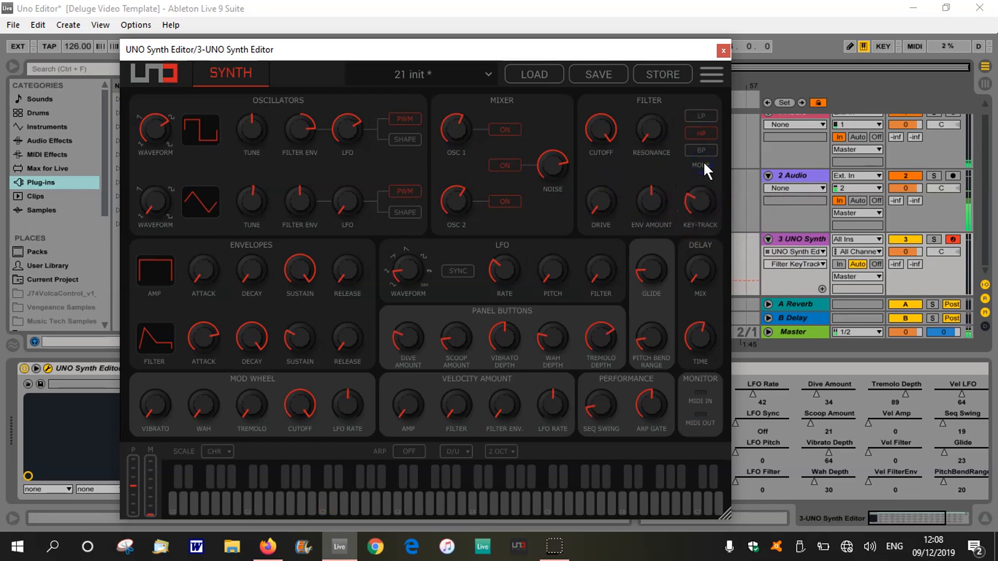
{"action": "left_click", "coordinate": [707, 193]}
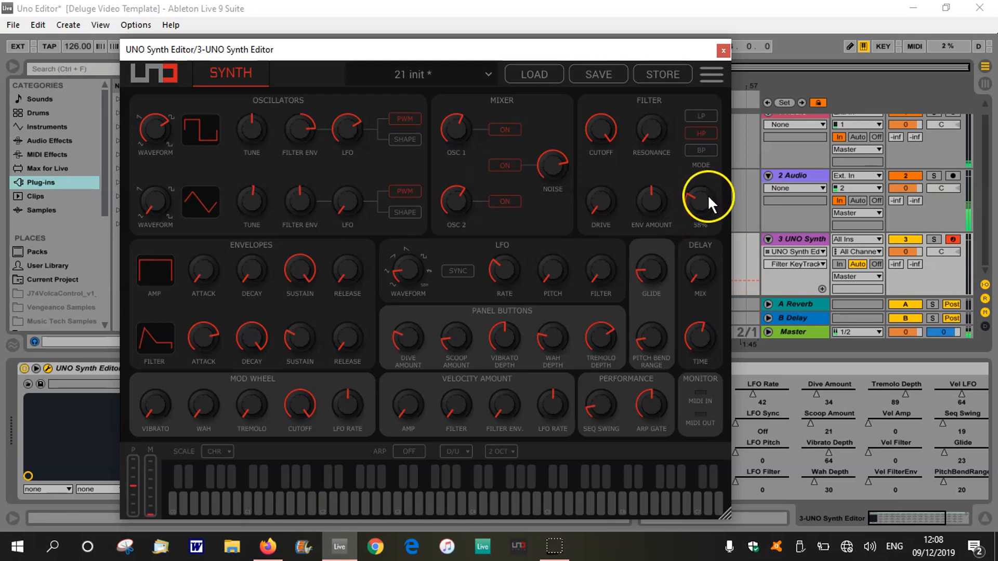
{"action": "mouse_move", "coordinate": [706, 194]}
{"action": "left_mouse_down"}
{"action": "mouse_move", "coordinate": [716, 151]}
{"action": "mouse_move", "coordinate": [719, 185]}
{"action": "left_mouse_up"}
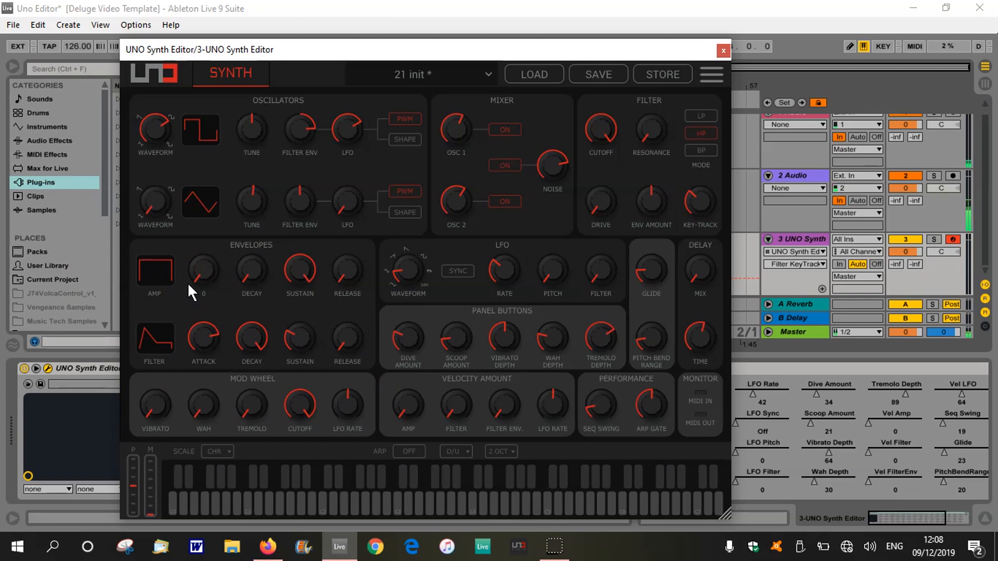
Step: Raise the amp envelope's attack and decay, lower its sustain, and reduce the filter envelope's attack and decay
{"action": "left_click", "coordinate": [275, 285]}
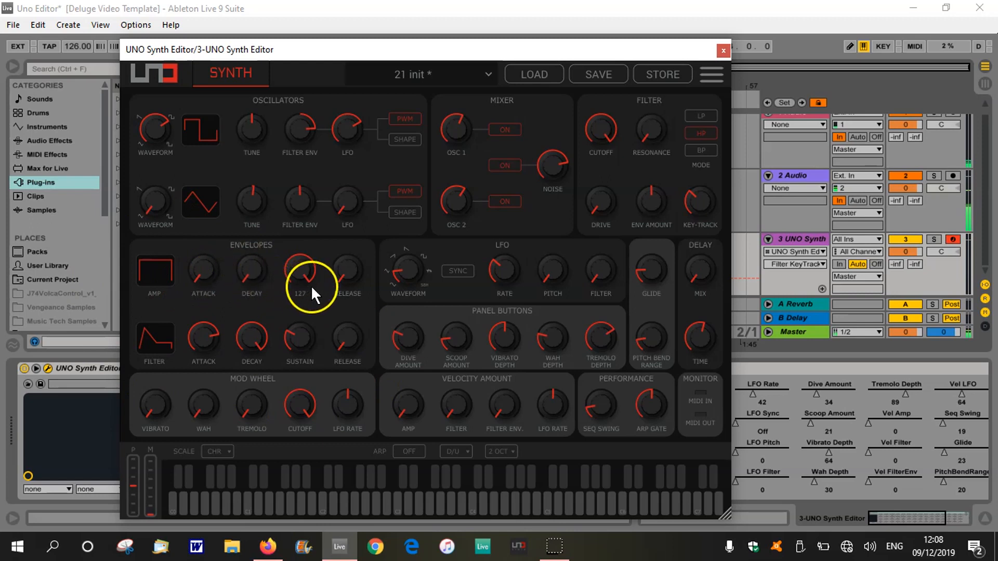
{"action": "left_click_drag", "start_coordinate": [183, 286], "coordinate": [200, 203]}
{"action": "left_click_drag", "start_coordinate": [255, 270], "coordinate": [236, 217]}
{"action": "left_click_drag", "start_coordinate": [287, 268], "coordinate": [292, 375]}
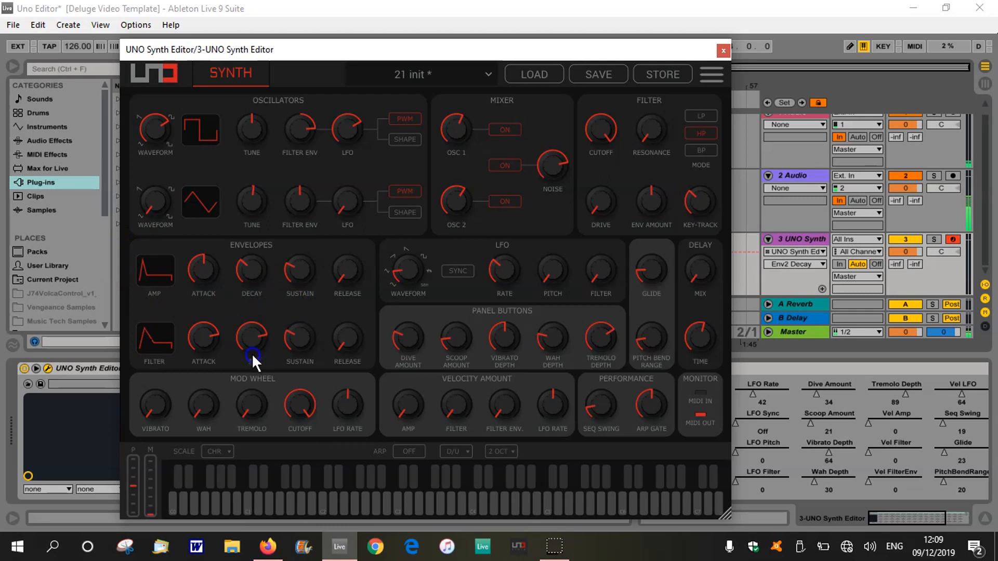
{"action": "left_click_drag", "start_coordinate": [189, 335], "coordinate": [205, 383]}
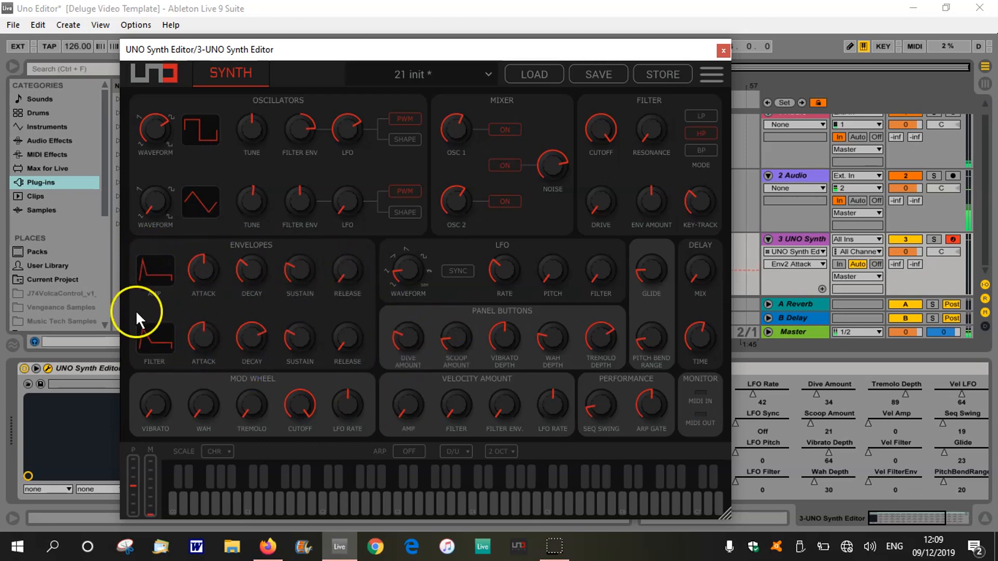
Step: Set the LFO rate to 37 and the glide to 37
{"action": "mouse_move", "coordinate": [305, 257]}
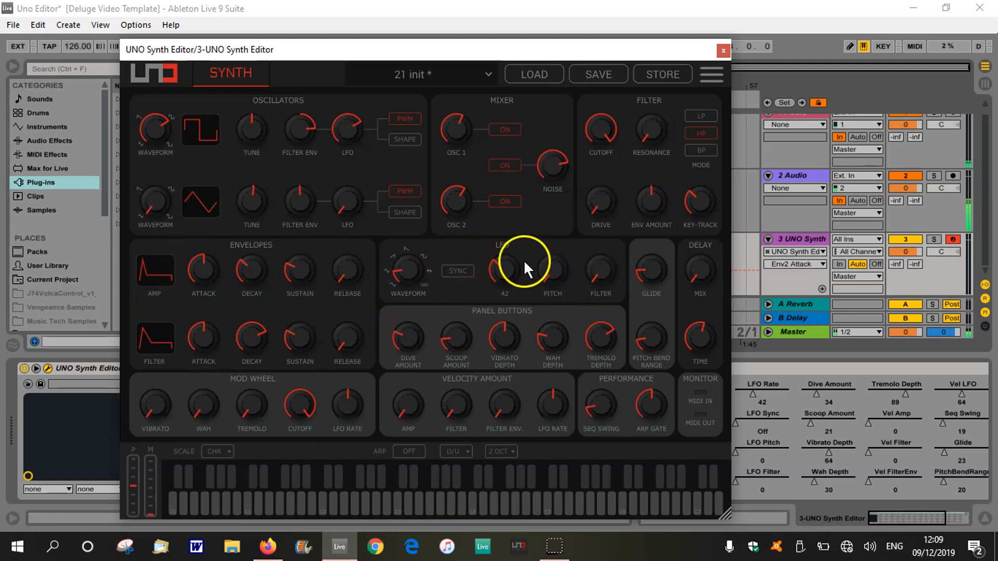
{"action": "left_click_drag", "start_coordinate": [500, 273], "coordinate": [443, 296]}
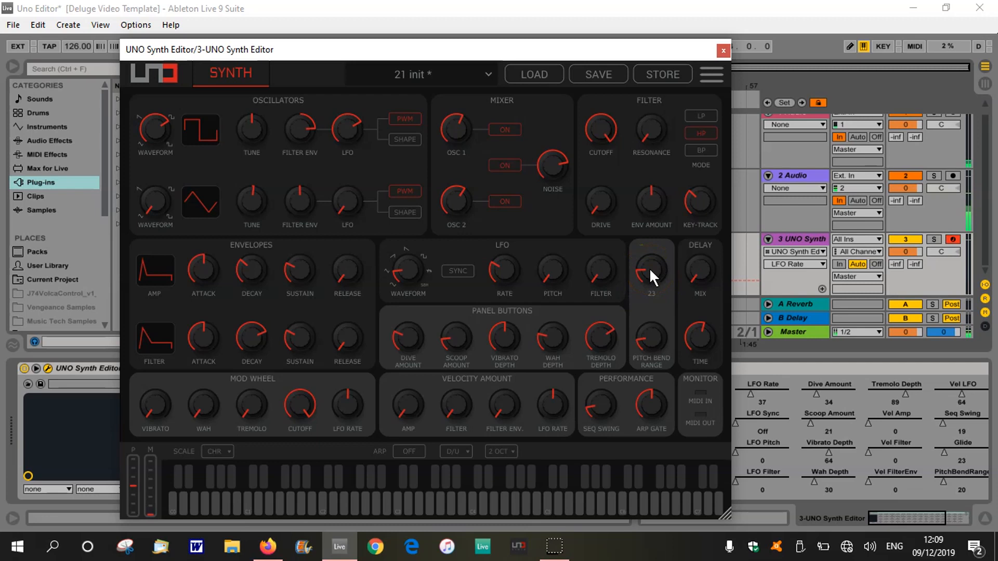
{"action": "left_click_drag", "start_coordinate": [653, 272], "coordinate": [655, 257]}
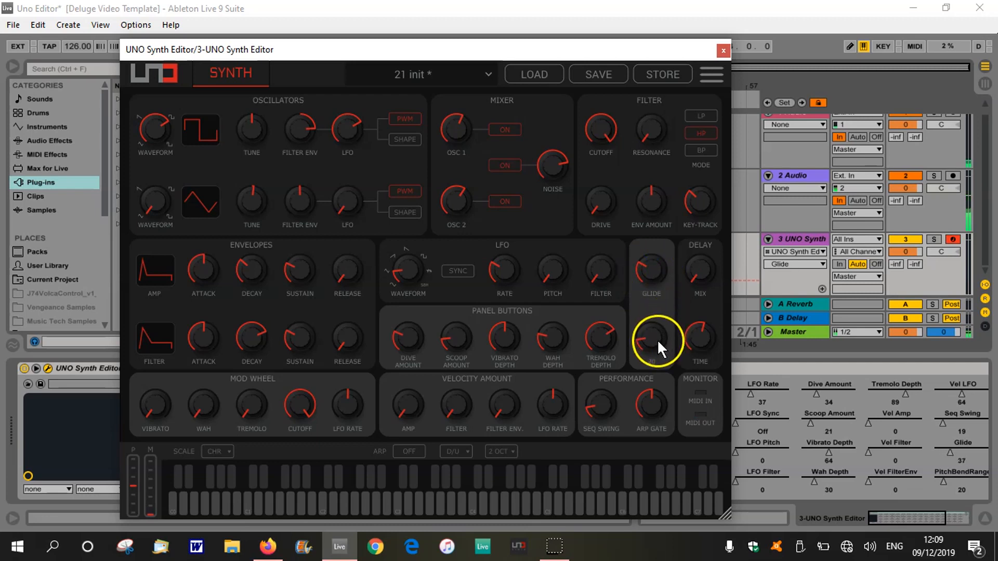
Step: Try the modulation wheel and set the pitch bend range to 127 for preset 22 303
{"action": "left_click_drag", "start_coordinate": [150, 502], "coordinate": [151, 475]}
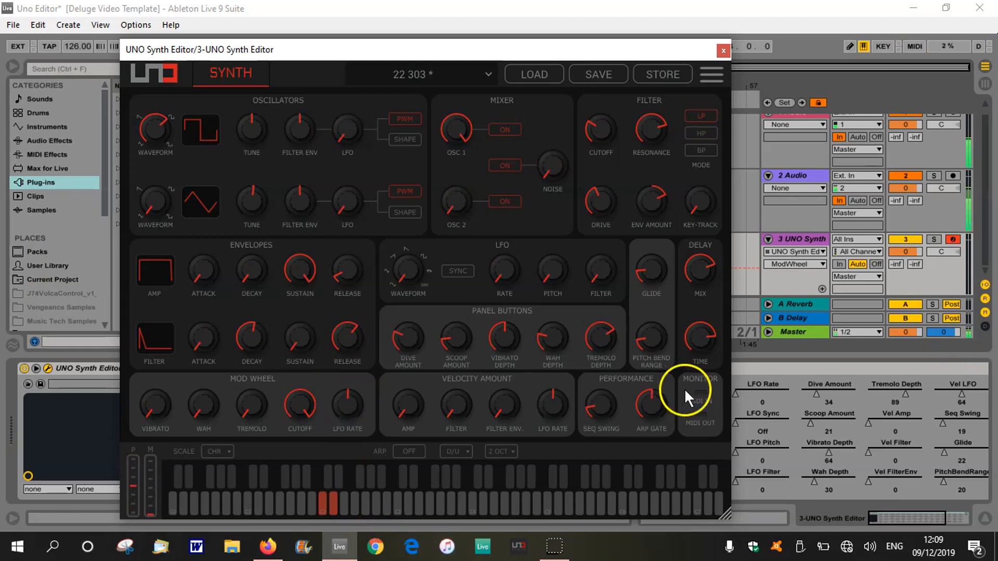
{"action": "left_click_drag", "start_coordinate": [662, 340], "coordinate": [560, 9]}
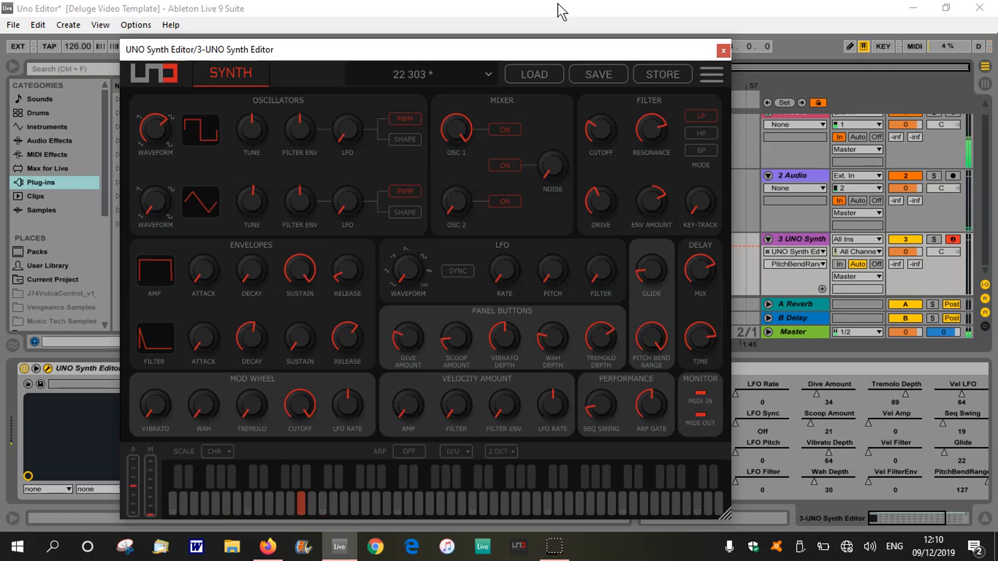
Step: Try a mod wheel cutoff amount of 13, return it to maximum, and raise the filter cutoff slightly
{"action": "left_click", "coordinate": [204, 392]}
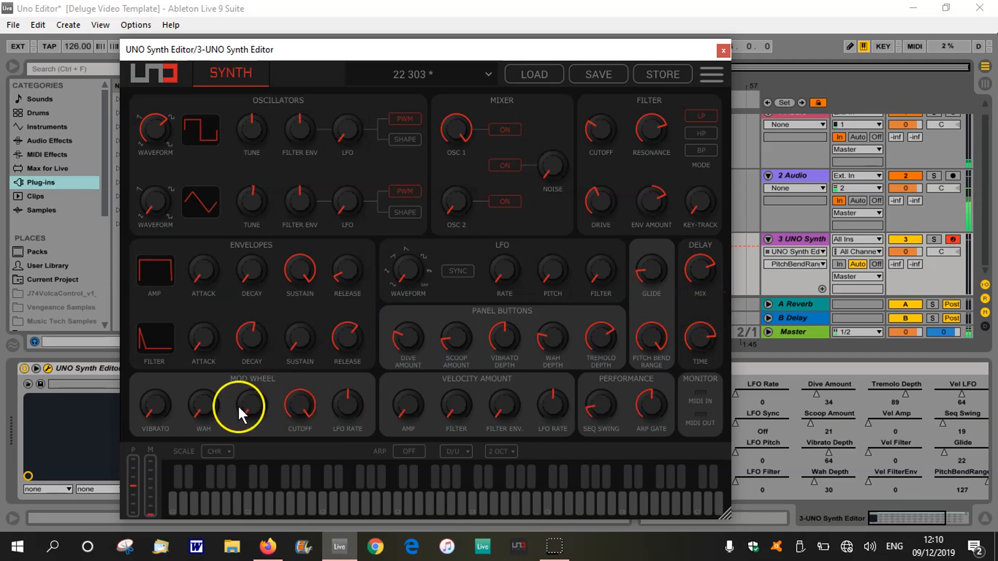
{"action": "left_click_drag", "start_coordinate": [300, 406], "coordinate": [312, 545]}
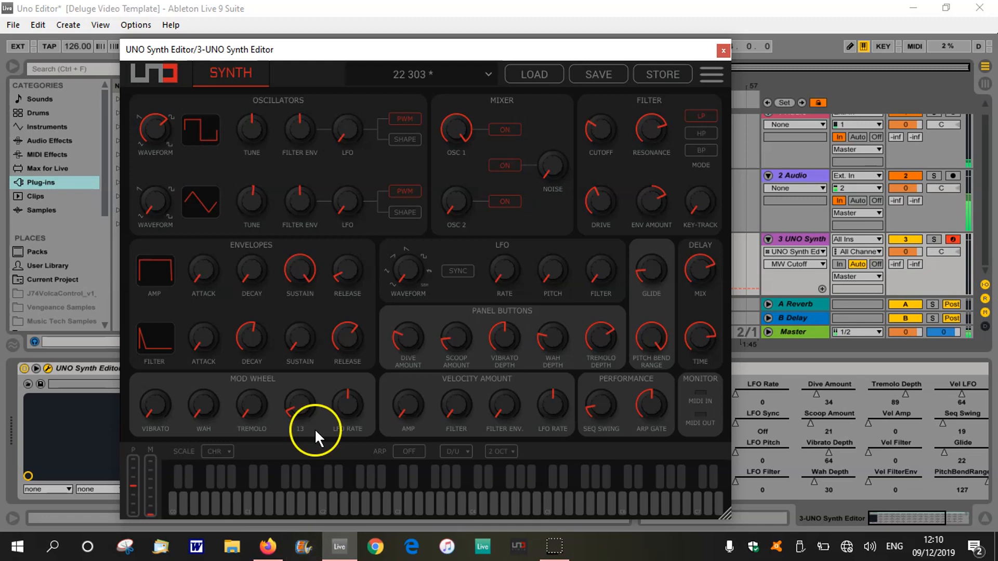
{"action": "left_click_drag", "start_coordinate": [298, 403], "coordinate": [302, 208]}
{"action": "left_click", "coordinate": [604, 130]}
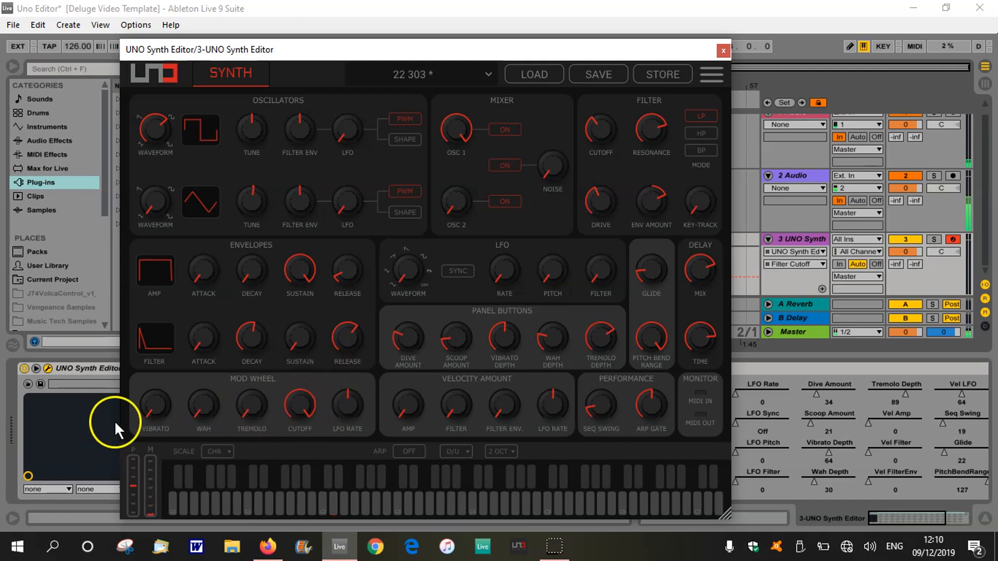
Step: Try the mod wheel's vibrato amount at maximum with raised wah and tremolo amounts
{"action": "left_click_drag", "start_coordinate": [157, 410], "coordinate": [167, 319]}
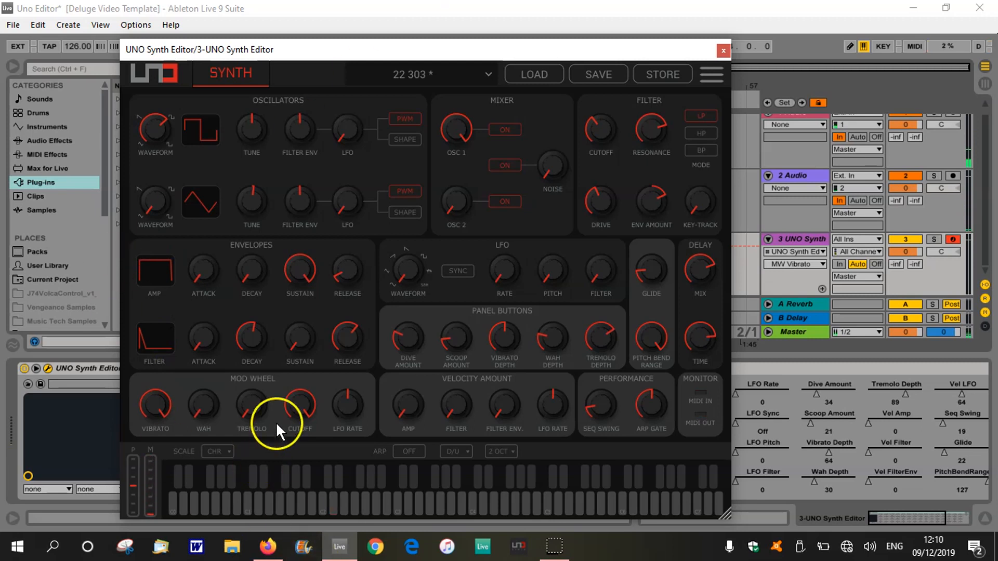
{"action": "left_click_drag", "start_coordinate": [208, 391], "coordinate": [207, 376]}
{"action": "left_click", "coordinate": [343, 188]}
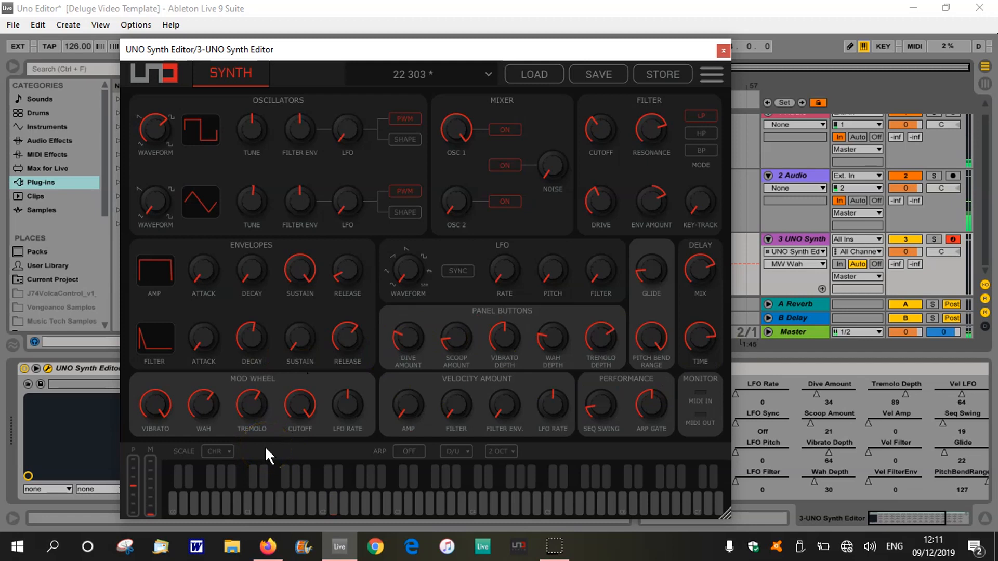
Step: Reset the mod wheel's vibrato, wah, tremolo and cutoff amounts to minimum, and set its LFO rate slightly above the centre
{"action": "left_click_drag", "start_coordinate": [158, 409], "coordinate": [187, 559]}
{"action": "left_click_drag", "start_coordinate": [201, 414], "coordinate": [213, 546]}
{"action": "left_click_drag", "start_coordinate": [254, 403], "coordinate": [250, 548]}
{"action": "left_click_drag", "start_coordinate": [293, 409], "coordinate": [303, 554]}
{"action": "left_click_drag", "start_coordinate": [345, 402], "coordinate": [342, 549]}
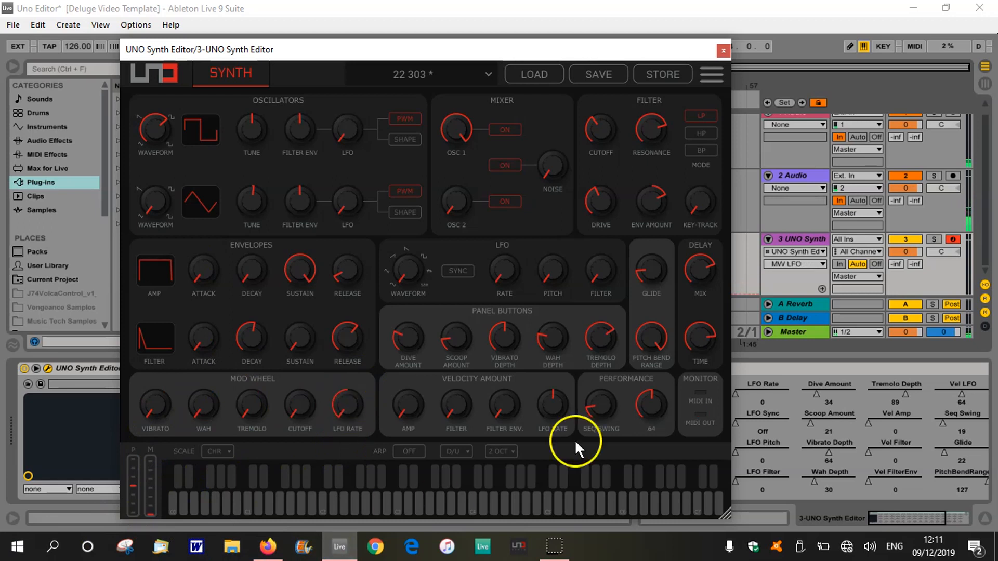
{"action": "left_click_drag", "start_coordinate": [342, 406], "coordinate": [343, 325]}
Step: Set the panel buttons' scoop amount, vibrato depth, wah depth and tremolo depth to 0
{"action": "left_click", "coordinate": [546, 325]}
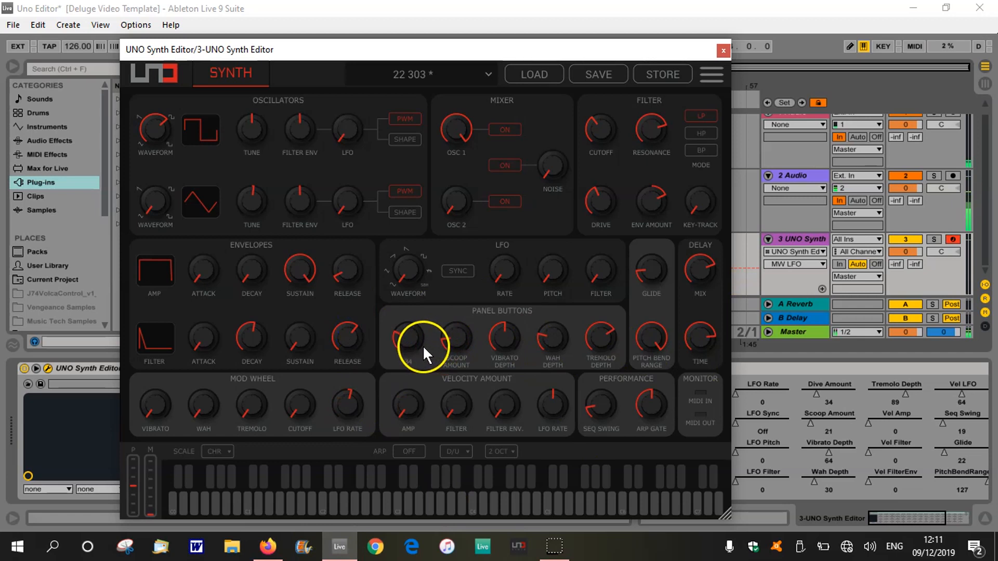
{"action": "left_click_drag", "start_coordinate": [451, 338], "coordinate": [455, 387]}
{"action": "left_click_drag", "start_coordinate": [511, 337], "coordinate": [543, 408]}
{"action": "left_click_drag", "start_coordinate": [557, 335], "coordinate": [554, 437]}
{"action": "left_click_drag", "start_coordinate": [593, 351], "coordinate": [566, 518]}
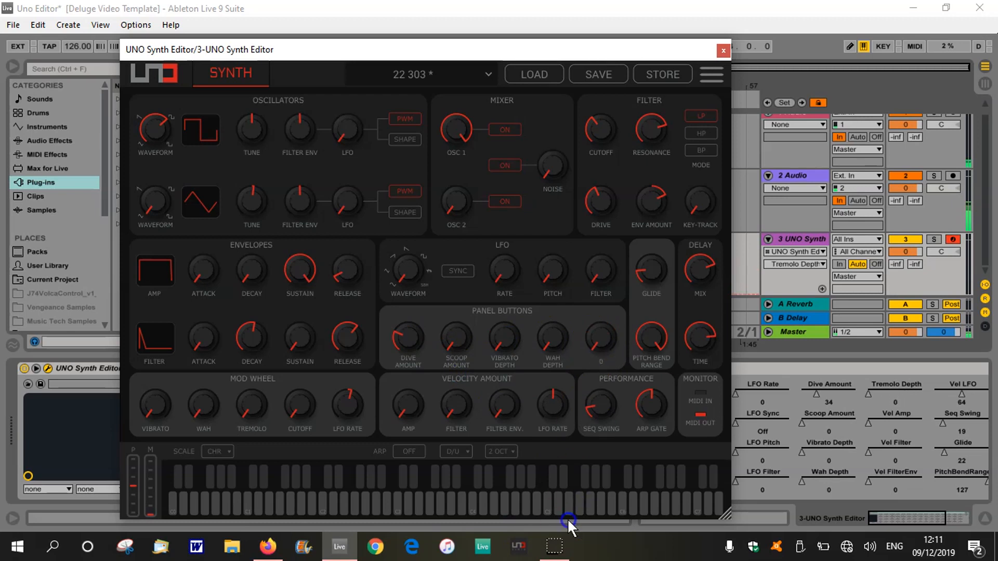
Step: Try a dive amount of 25 and raise it to the maximum of 127
{"action": "left_click_drag", "start_coordinate": [412, 337], "coordinate": [414, 345]}
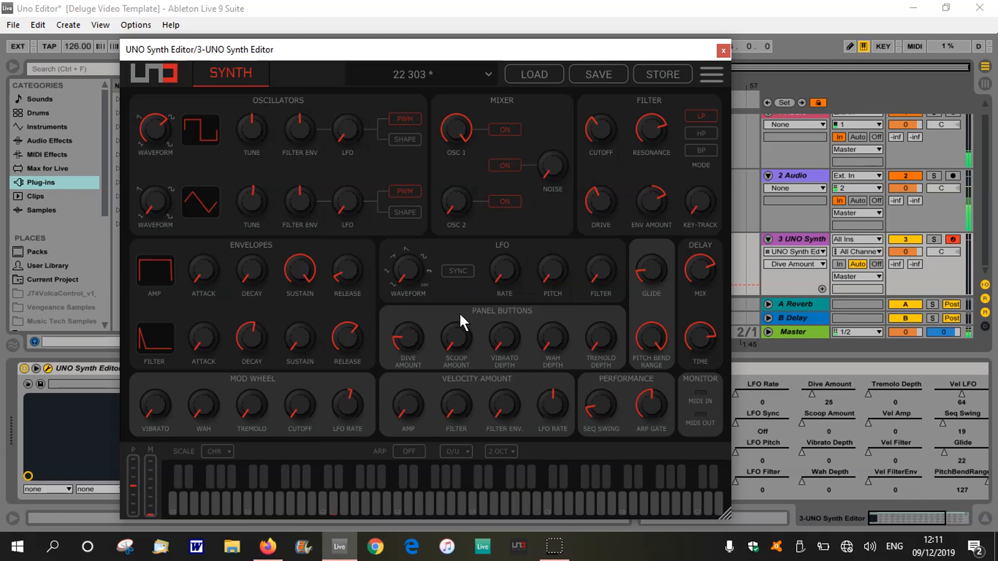
{"action": "left_click_drag", "start_coordinate": [401, 347], "coordinate": [372, 89]}
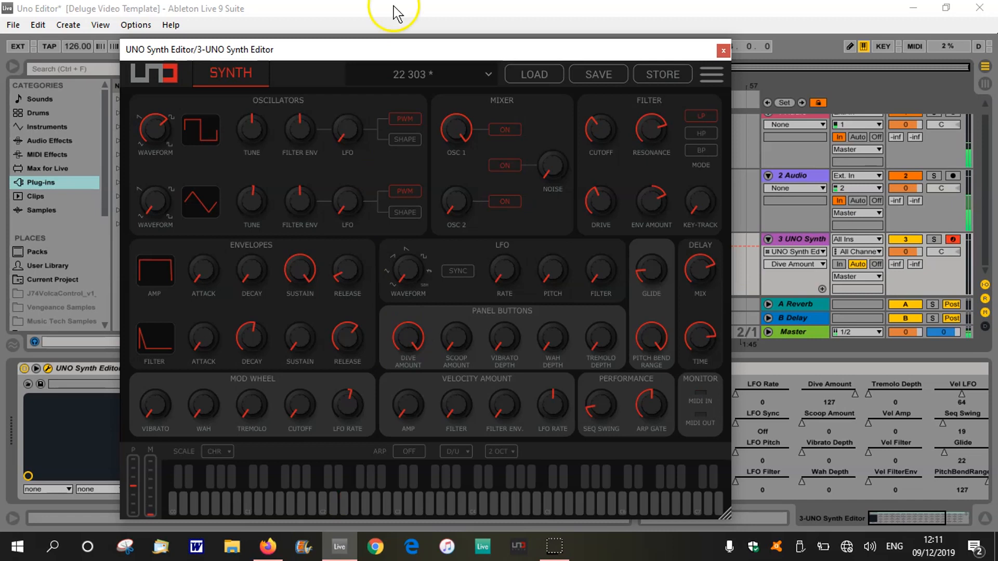
Step: Raise the panel buttons' scoop amount, vibrato depth, wah depth and tremolo depth to the maximum of 127
{"action": "left_click_drag", "start_coordinate": [456, 344], "coordinate": [507, 56]}
{"action": "left_click_drag", "start_coordinate": [505, 333], "coordinate": [551, 64]}
{"action": "left_click_drag", "start_coordinate": [550, 339], "coordinate": [550, 62]}
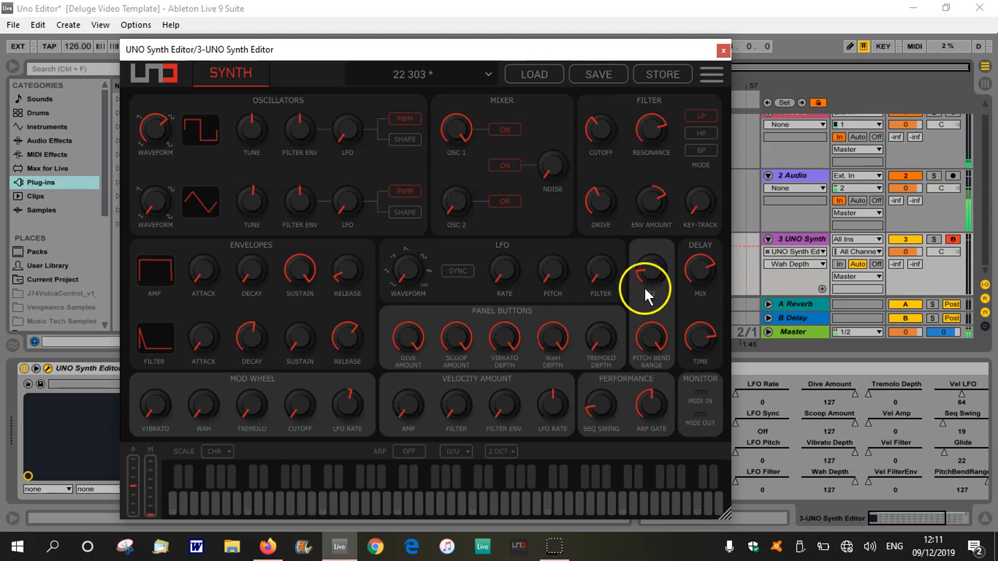
{"action": "left_click_drag", "start_coordinate": [601, 341], "coordinate": [618, 11]}
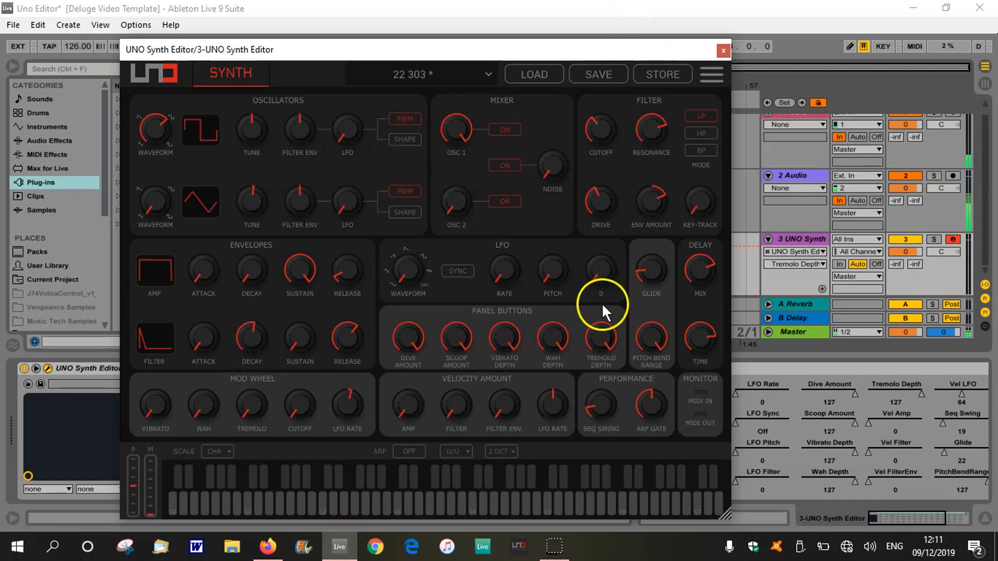
Step: Try LFO rates of 75, 43 and 88
{"action": "left_click_drag", "start_coordinate": [513, 279], "coordinate": [498, 180]}
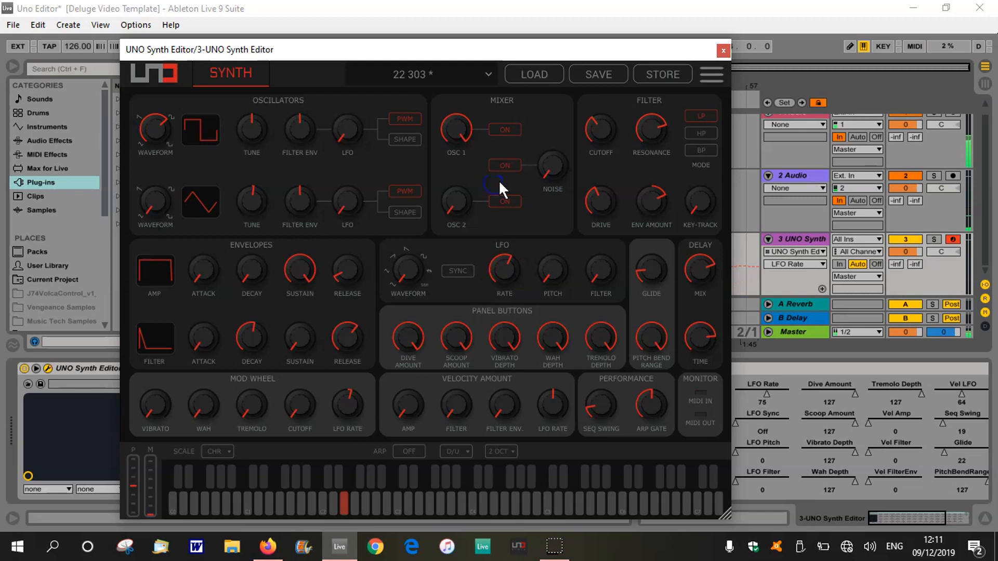
{"action": "left_click_drag", "start_coordinate": [498, 180], "coordinate": [505, 318]}
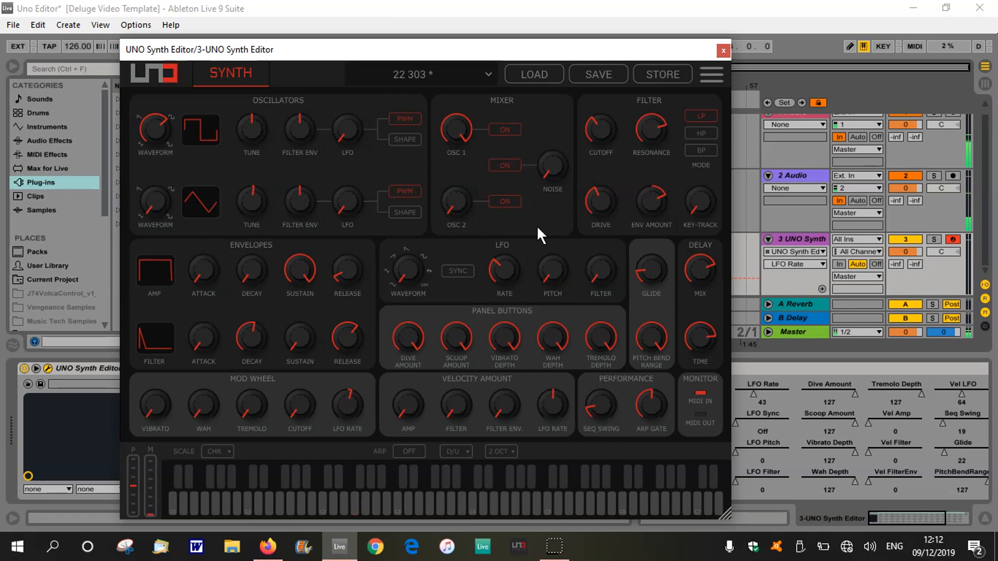
{"action": "left_click_drag", "start_coordinate": [486, 269], "coordinate": [505, 221]}
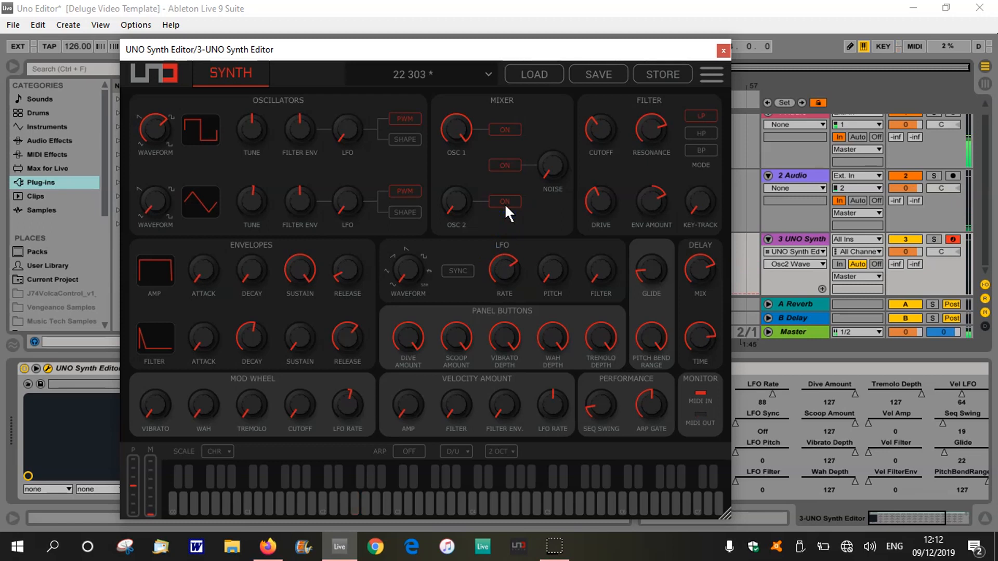
Step: Try a pitch bend range of 44 and lower it to the minimum of 0
{"action": "left_click_drag", "start_coordinate": [644, 342], "coordinate": [645, 416]}
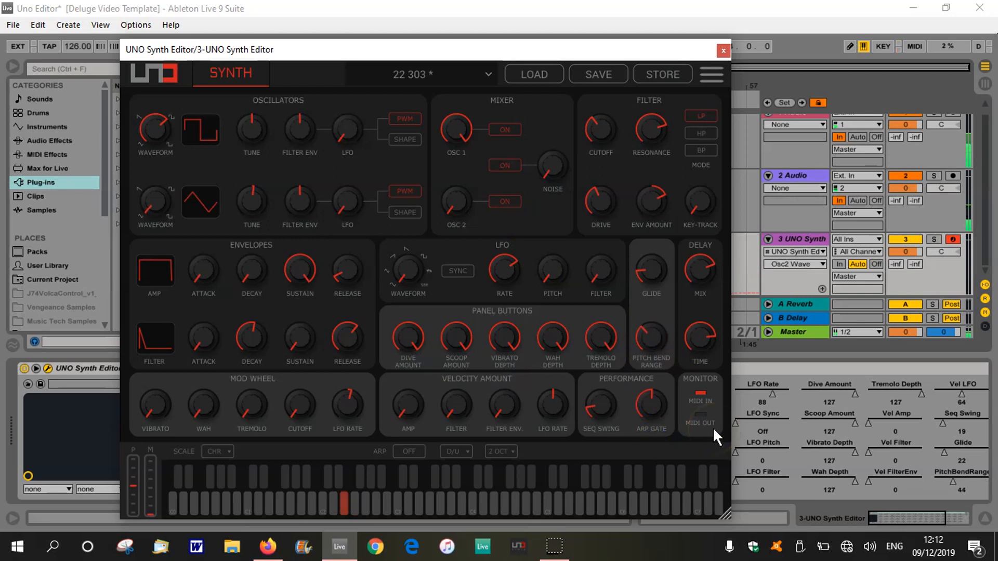
{"action": "left_click", "coordinate": [611, 348]}
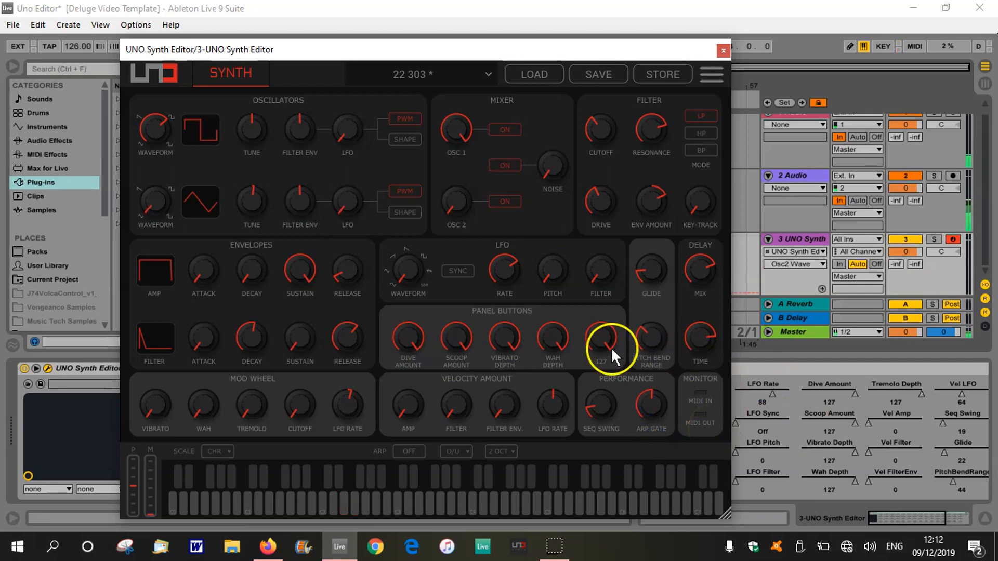
{"action": "left_click_drag", "start_coordinate": [655, 345], "coordinate": [665, 399]}
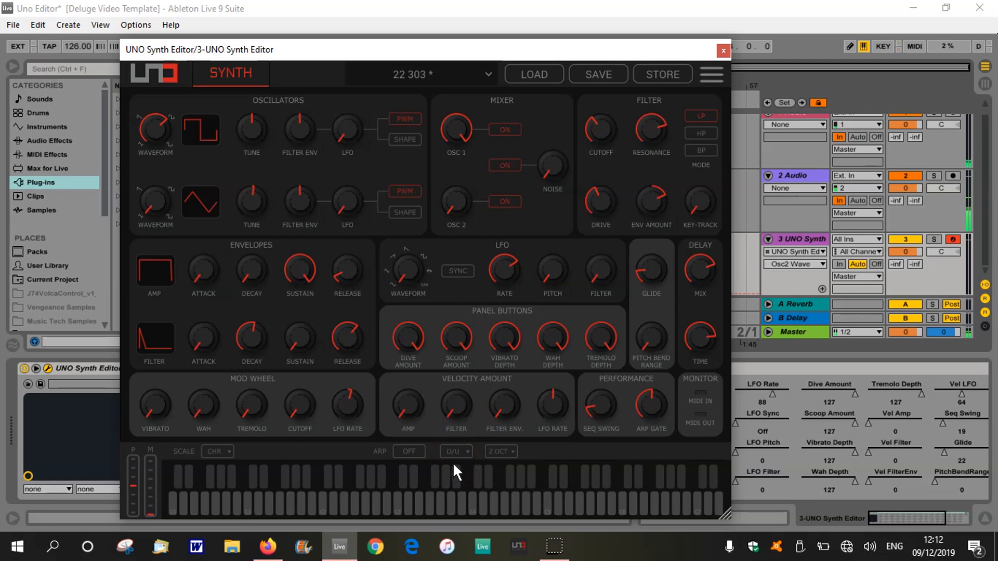
Step: Try the velocity filter amount at its maximum of 127 with different filter cutoff settings, finishing with the cutoff at minimum
{"action": "left_click", "coordinate": [461, 398]}
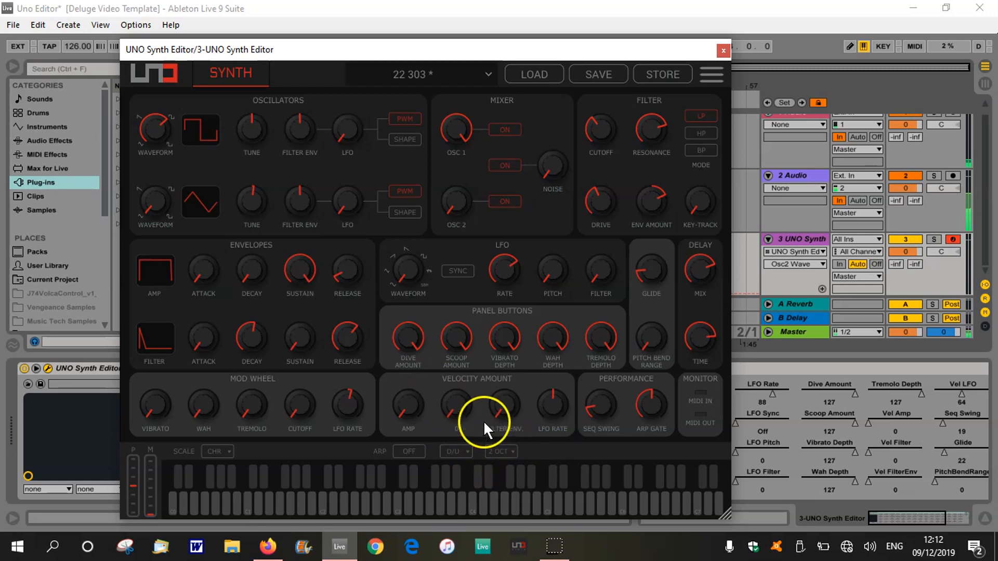
{"action": "left_click_drag", "start_coordinate": [457, 407], "coordinate": [448, 192]}
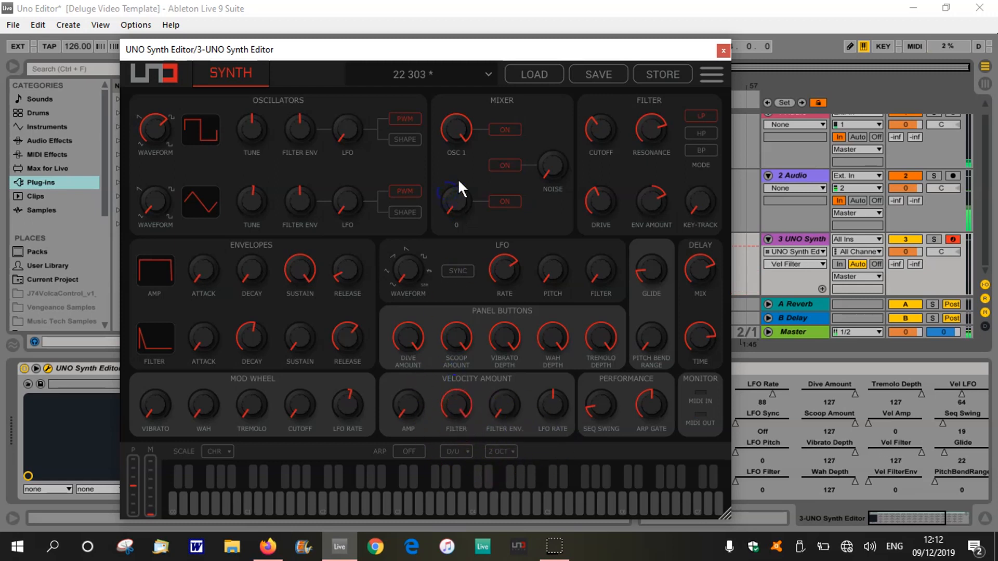
{"action": "left_click", "coordinate": [637, 132]}
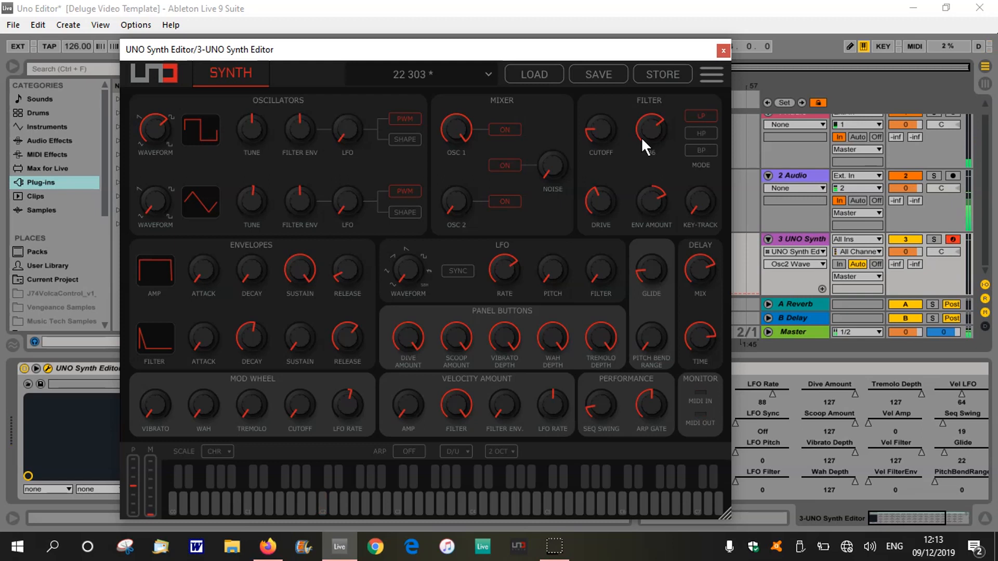
{"action": "left_click", "coordinate": [524, 42]}
{"action": "left_click_drag", "start_coordinate": [593, 123], "coordinate": [597, 49]}
{"action": "left_click_drag", "start_coordinate": [470, 415], "coordinate": [457, 327]}
{"action": "left_click_drag", "start_coordinate": [602, 109], "coordinate": [607, 154]}
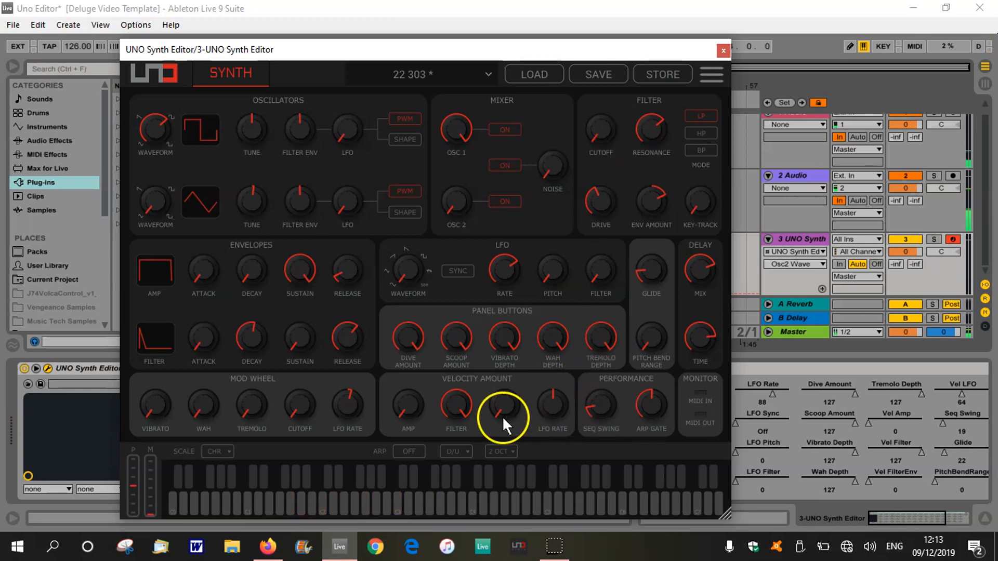
Step: Set the velocity LFO rate amount to 95 and the LFO pitch to 93, and reset the velocity filter amount to 0
{"action": "left_click_drag", "start_coordinate": [569, 418], "coordinate": [556, 371]}
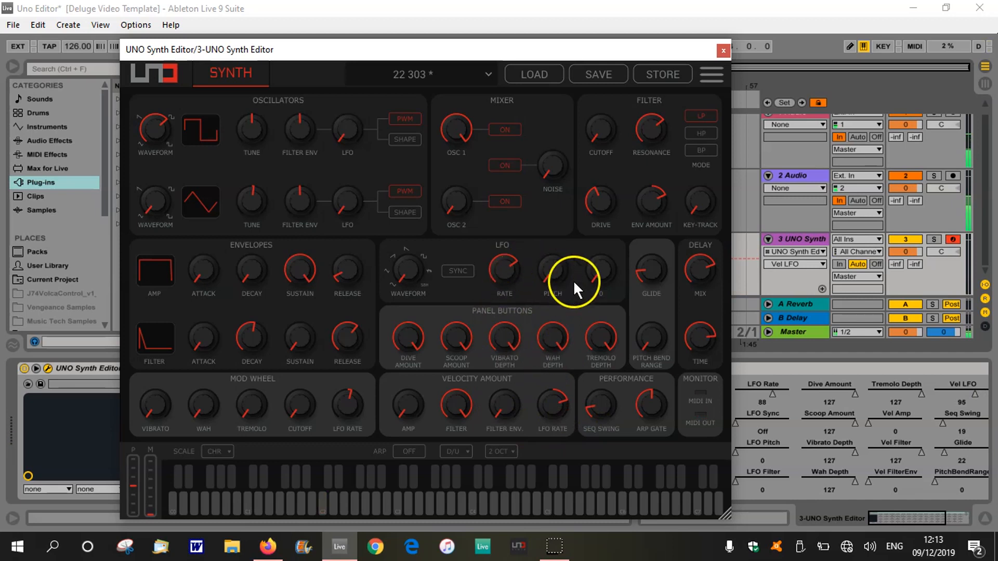
{"action": "left_click_drag", "start_coordinate": [556, 300], "coordinate": [547, 168]}
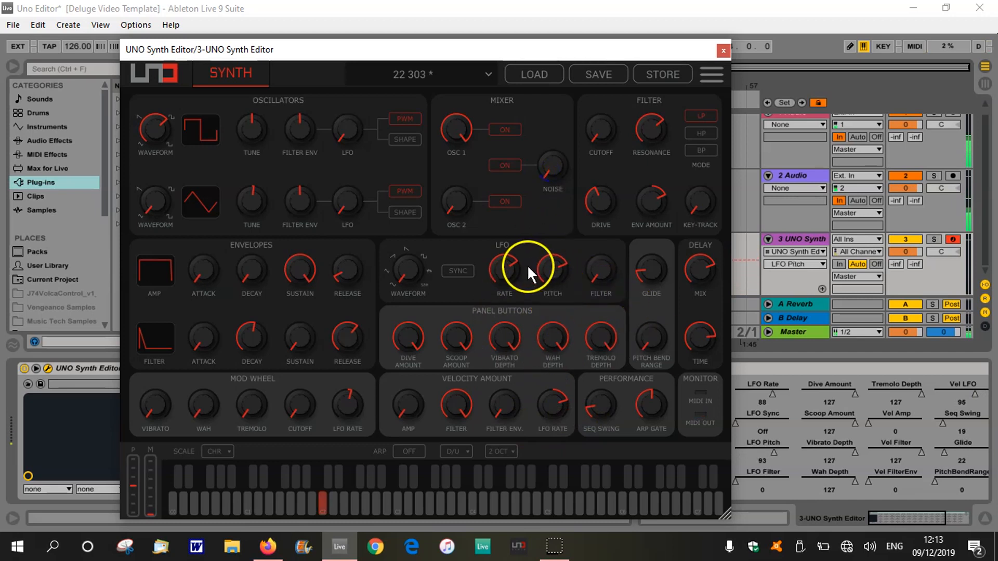
{"action": "left_click_drag", "start_coordinate": [465, 399], "coordinate": [455, 477]}
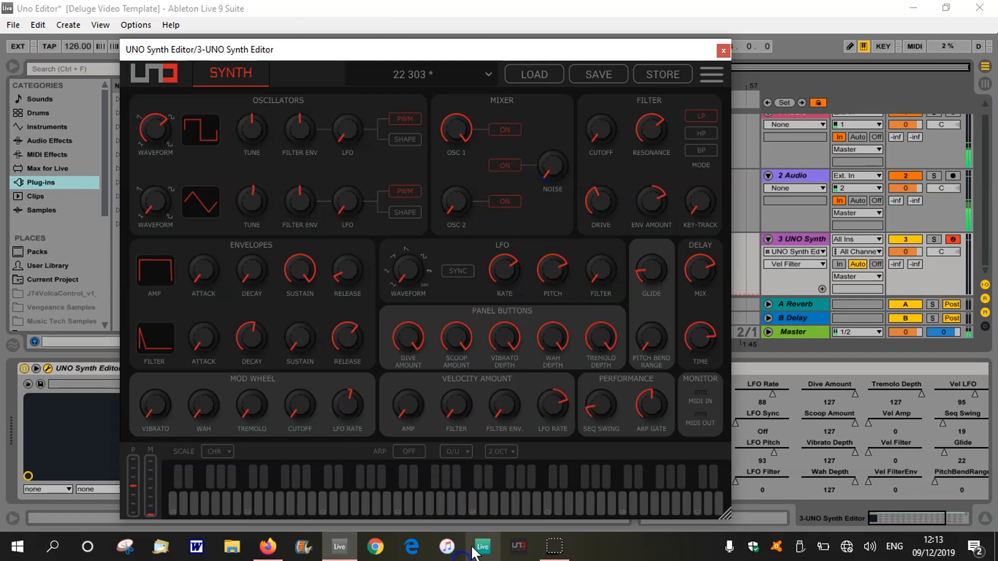
Step: Try LFO rates of 38 and 65 with an LFO pitch of 108, and lower the velocity LFO rate amount
{"action": "left_click_drag", "start_coordinate": [489, 257], "coordinate": [505, 322]}
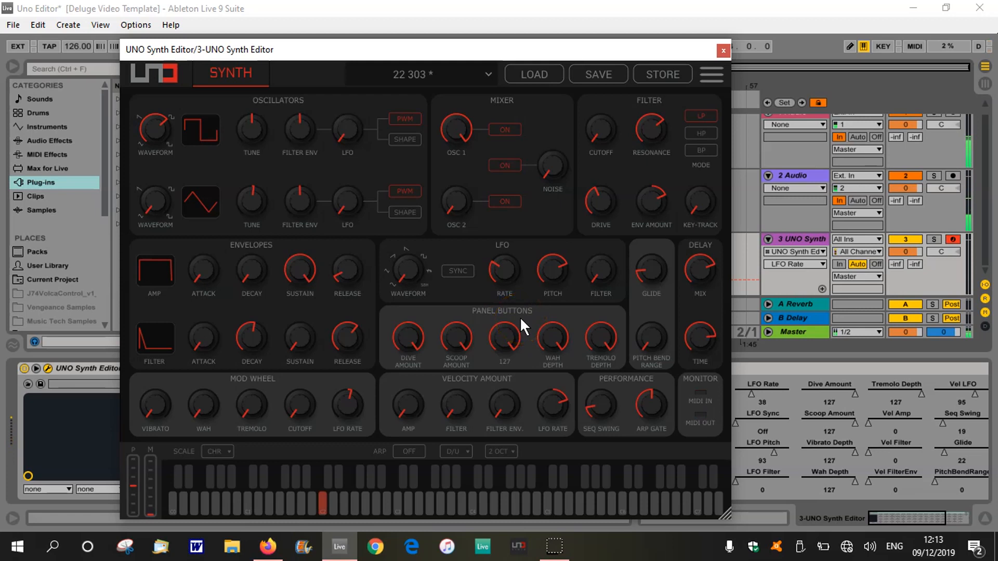
{"action": "left_click_drag", "start_coordinate": [547, 282], "coordinate": [509, 239]}
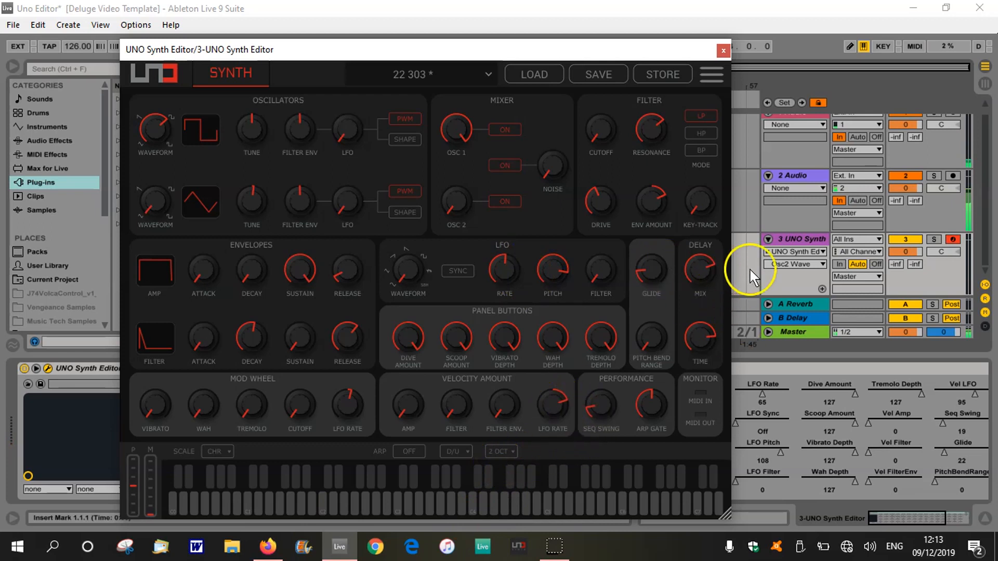
{"action": "left_click_drag", "start_coordinate": [647, 58], "coordinate": [653, 83]}
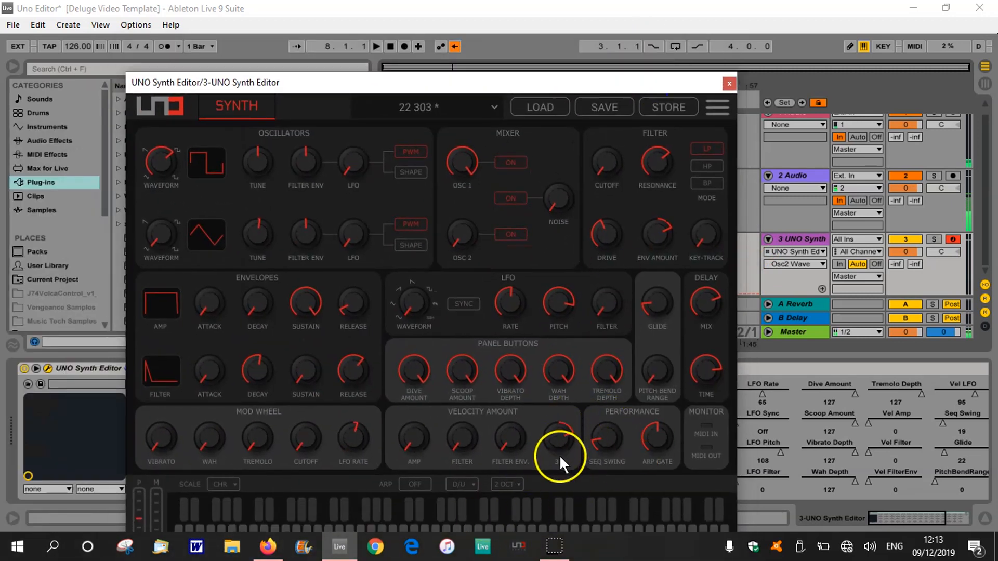
{"action": "left_click_drag", "start_coordinate": [557, 433], "coordinate": [556, 457]}
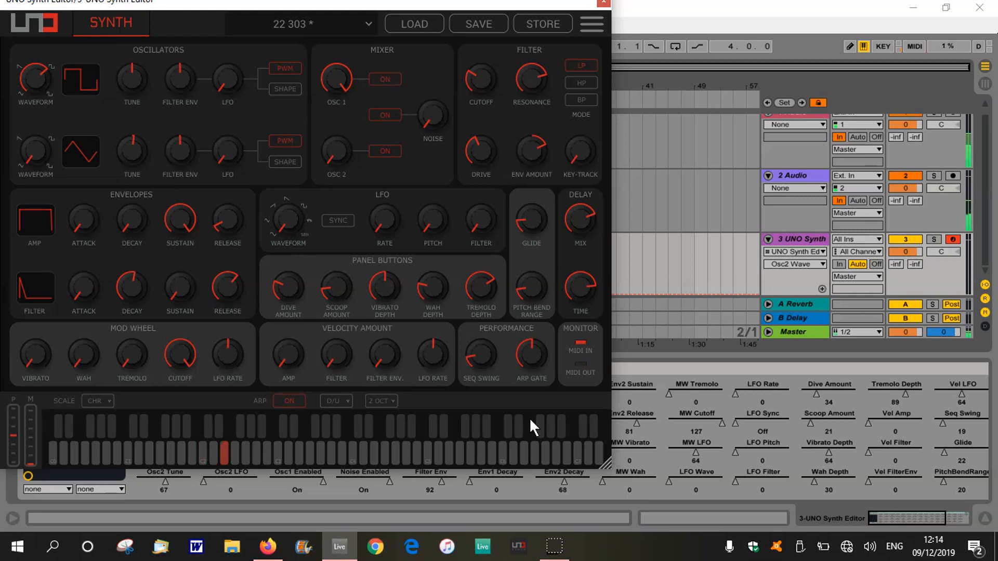
Step: Try sequencer swing values of 70, 50 and 58, and lower the arpeggiator gate below its centre
{"action": "left_click_drag", "start_coordinate": [476, 366], "coordinate": [494, 226]}
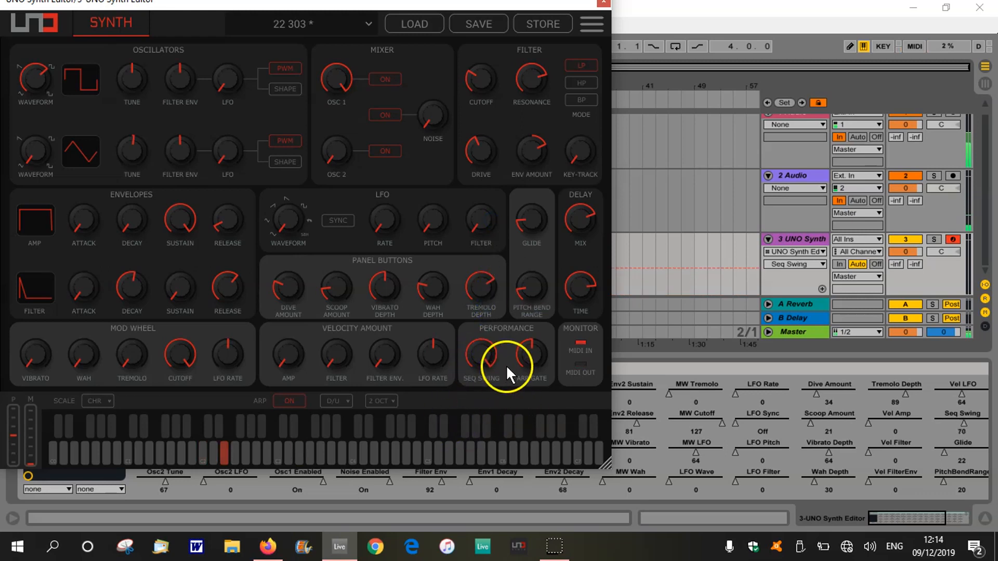
{"action": "left_click_drag", "start_coordinate": [476, 348], "coordinate": [494, 370]}
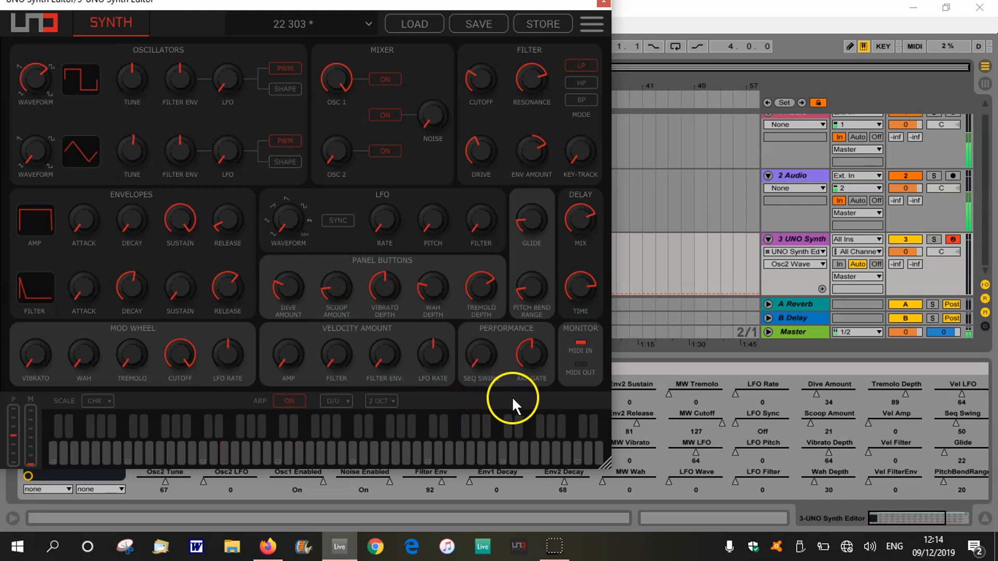
{"action": "left_click_drag", "start_coordinate": [536, 351], "coordinate": [554, 405]}
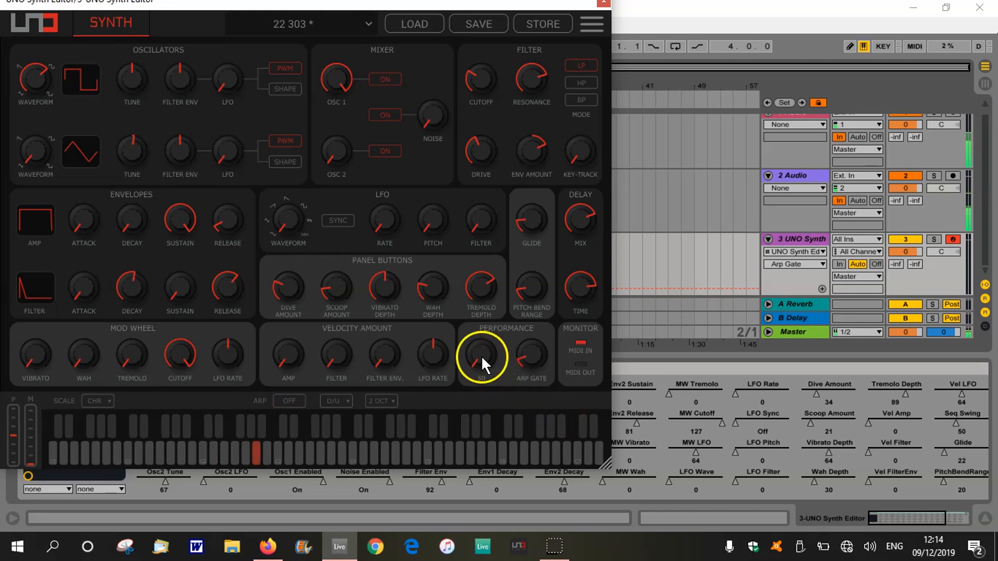
{"action": "left_click_drag", "start_coordinate": [481, 356], "coordinate": [473, 237]}
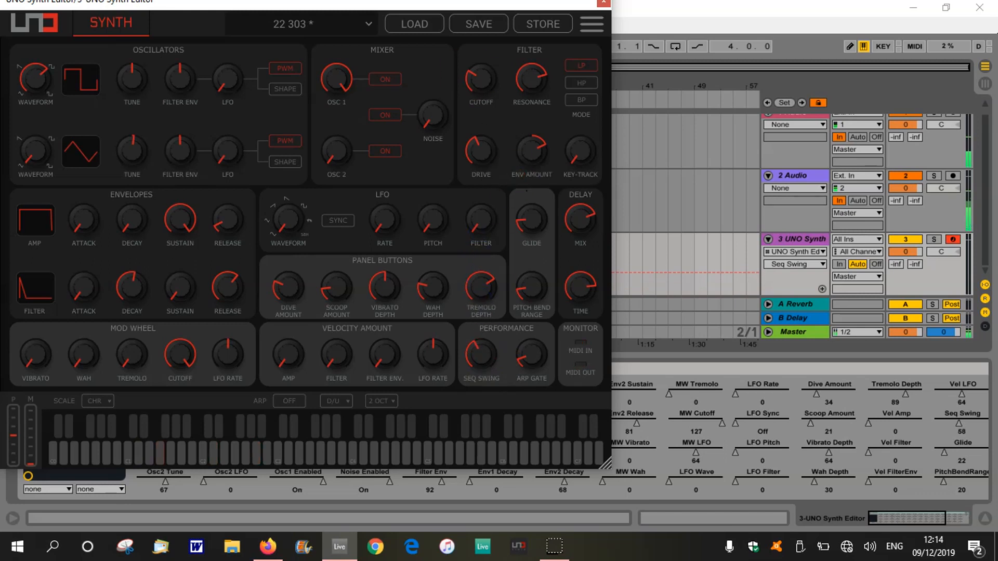
Step: Reposition the synth editor window and collapse the parameter list of the UNO Synth Editor device in Ableton Live
{"action": "left_click_drag", "start_coordinate": [327, 4], "coordinate": [551, 42]}
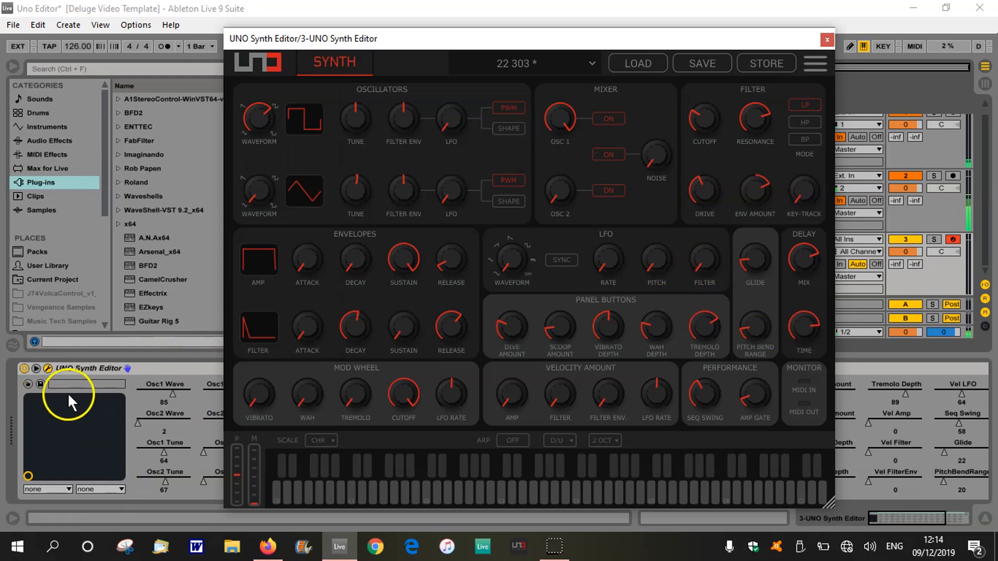
{"action": "left_click", "coordinate": [35, 368]}
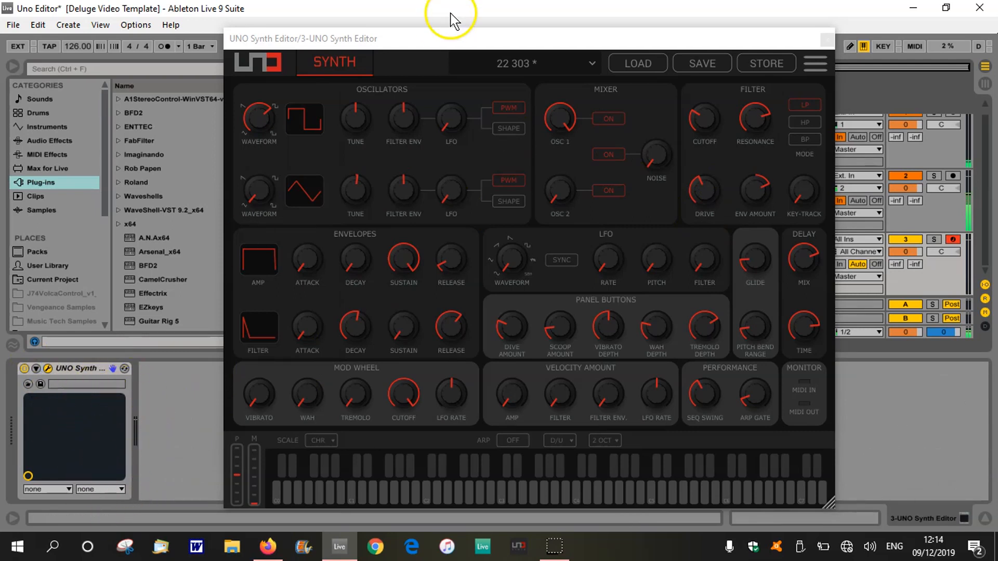
{"action": "left_click_drag", "start_coordinate": [479, 40], "coordinate": [388, 11]}
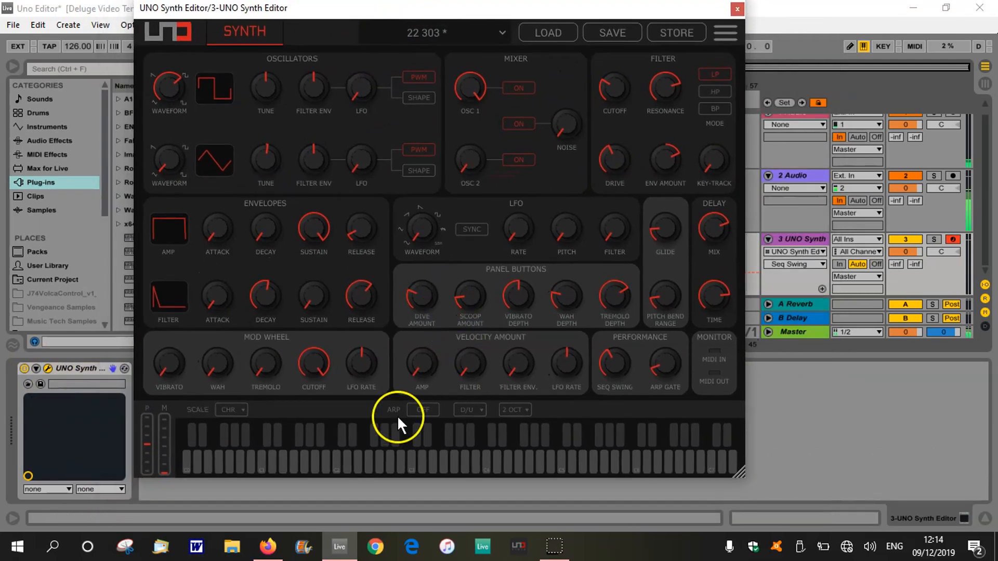
{"action": "left_click_drag", "start_coordinate": [521, 11], "coordinate": [568, 31]}
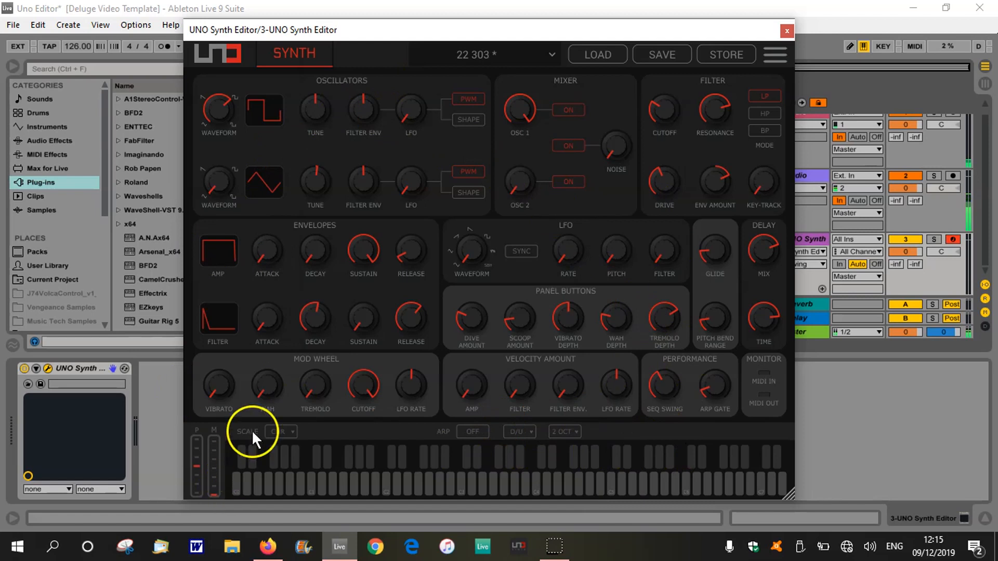
Step: Load preset 24 from the synth's preset list
{"action": "left_click", "coordinate": [549, 55]}
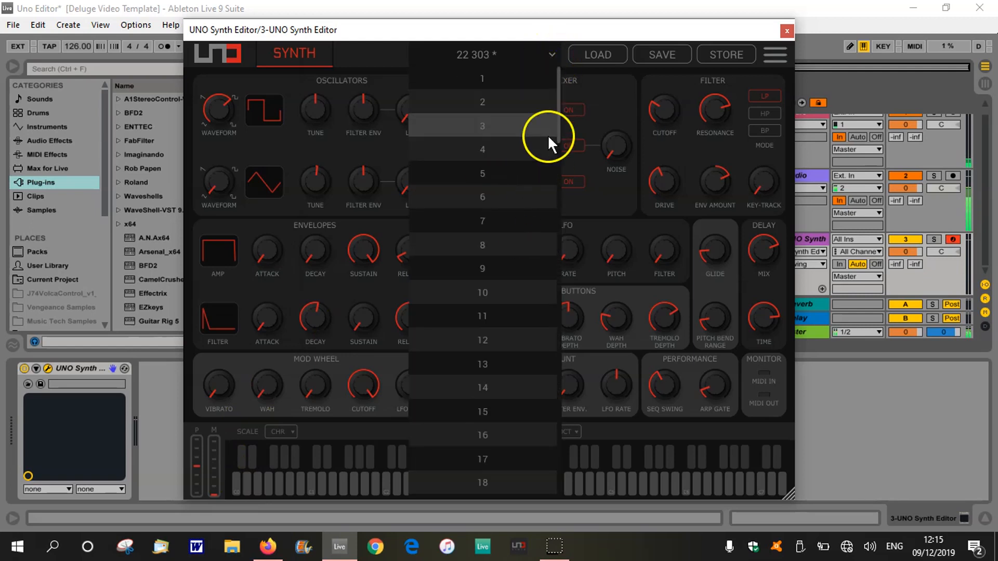
{"action": "left_click_drag", "start_coordinate": [559, 110], "coordinate": [575, 176]}
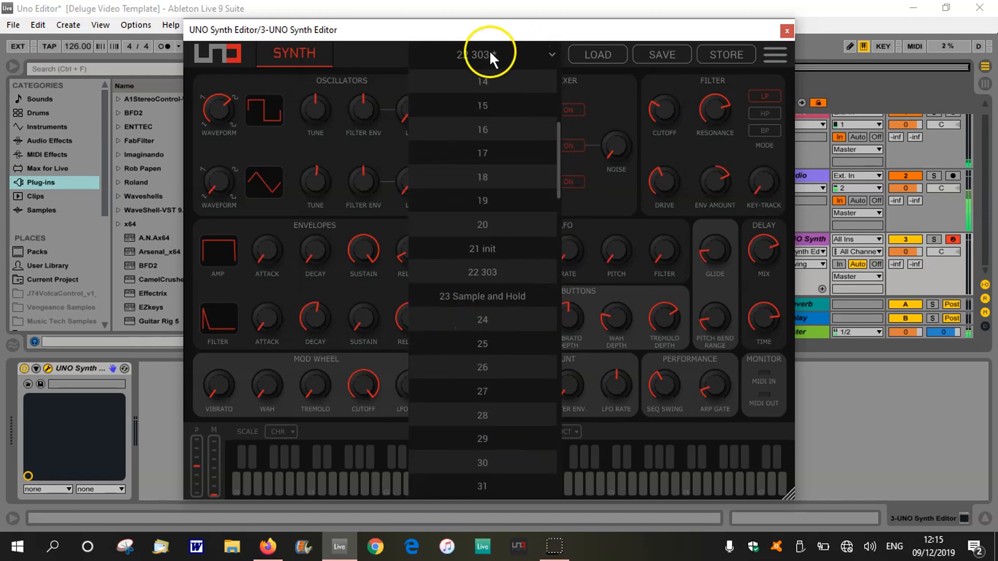
{"action": "left_click", "coordinate": [475, 320]}
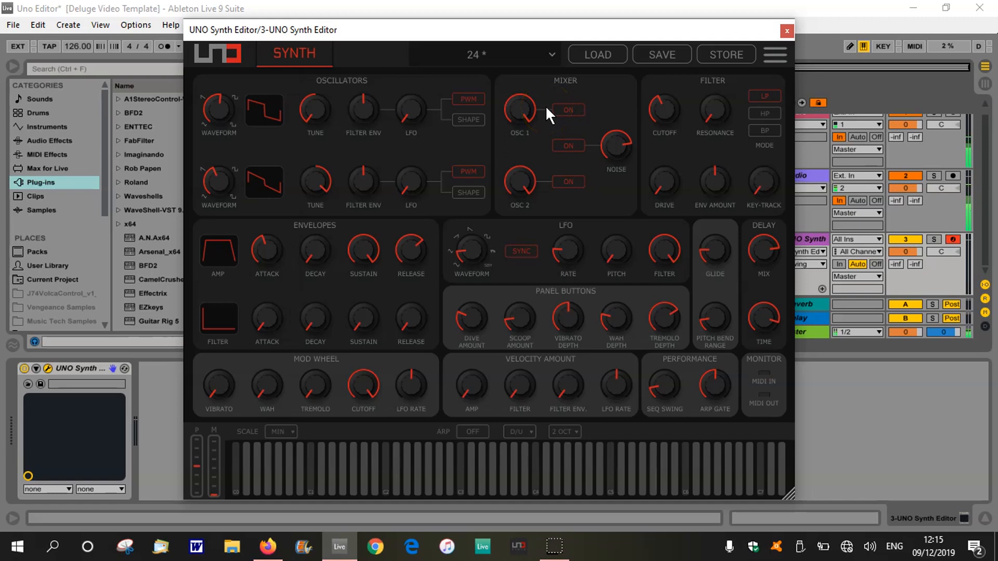
{"action": "left_click", "coordinate": [547, 53]}
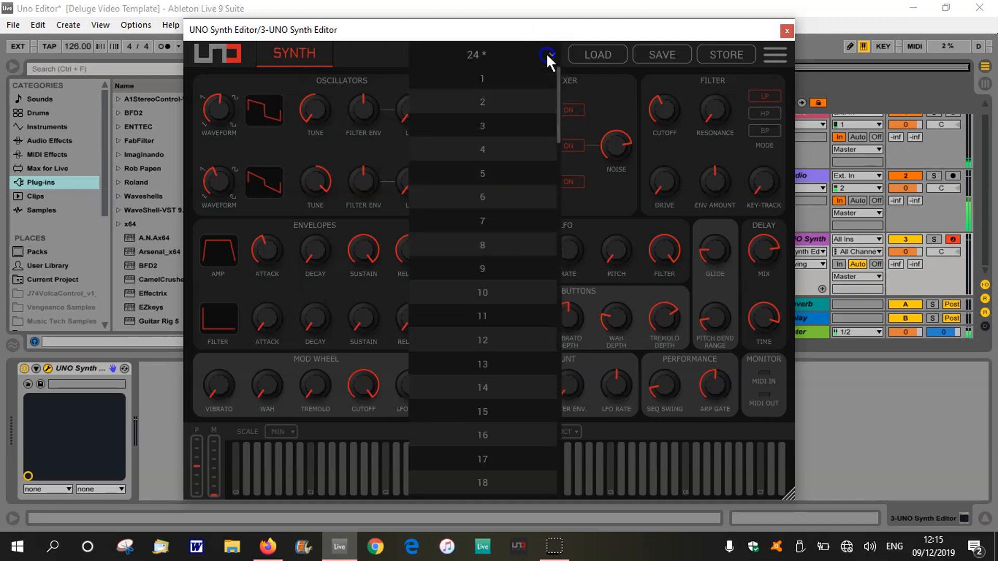
{"action": "left_click", "coordinate": [522, 49]}
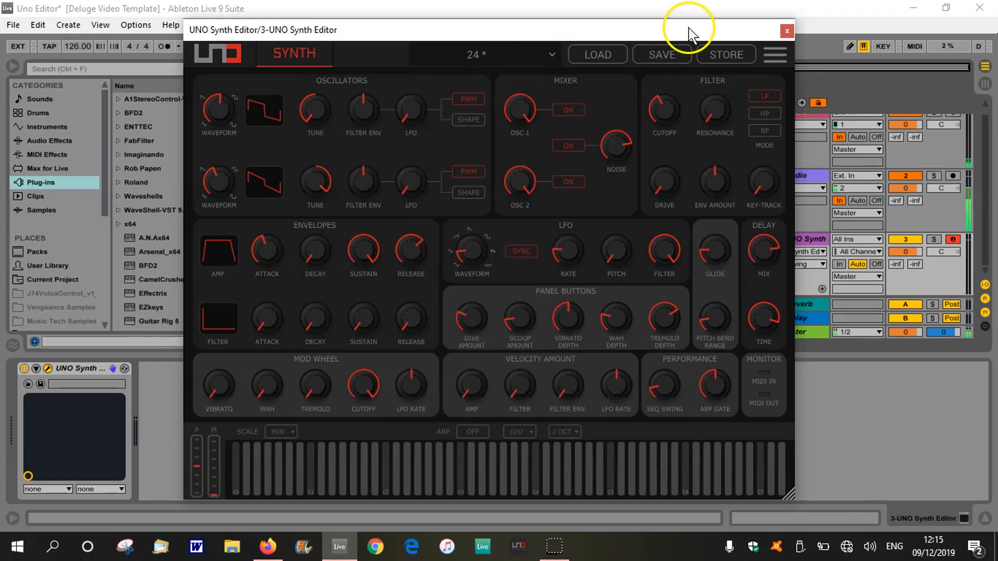
Step: Store the current sound in preset slot 24 under the name Bass Throb
{"action": "left_click", "coordinate": [726, 54]}
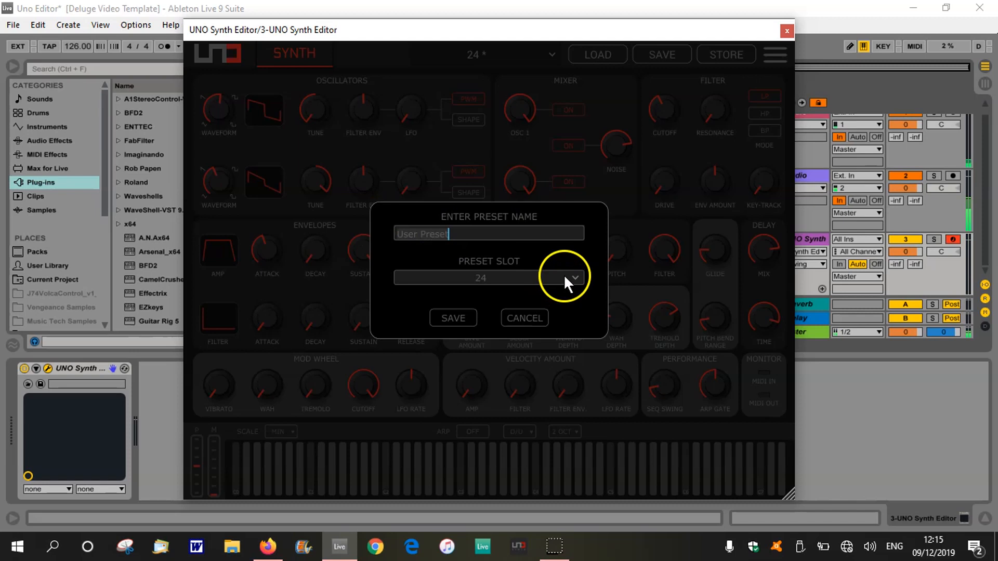
{"action": "left_click", "coordinate": [461, 235]}
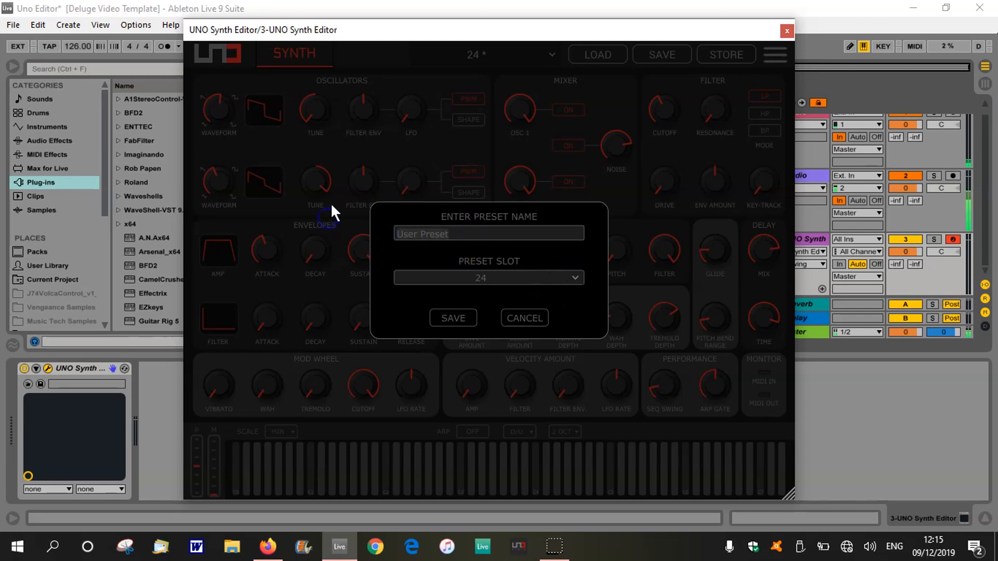
{"action": "type", "text": "Bass Throb"}
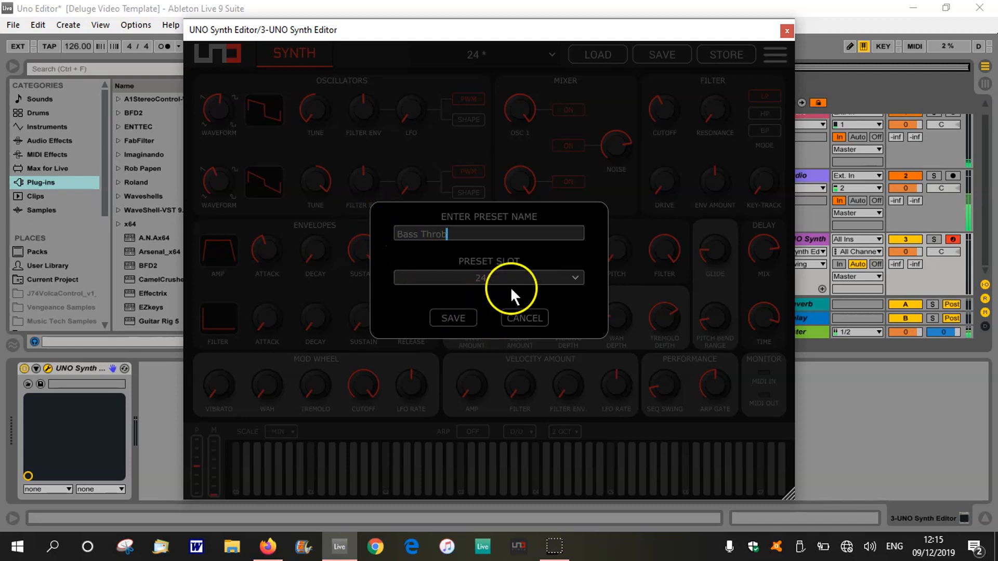
{"action": "left_click", "coordinate": [455, 316]}
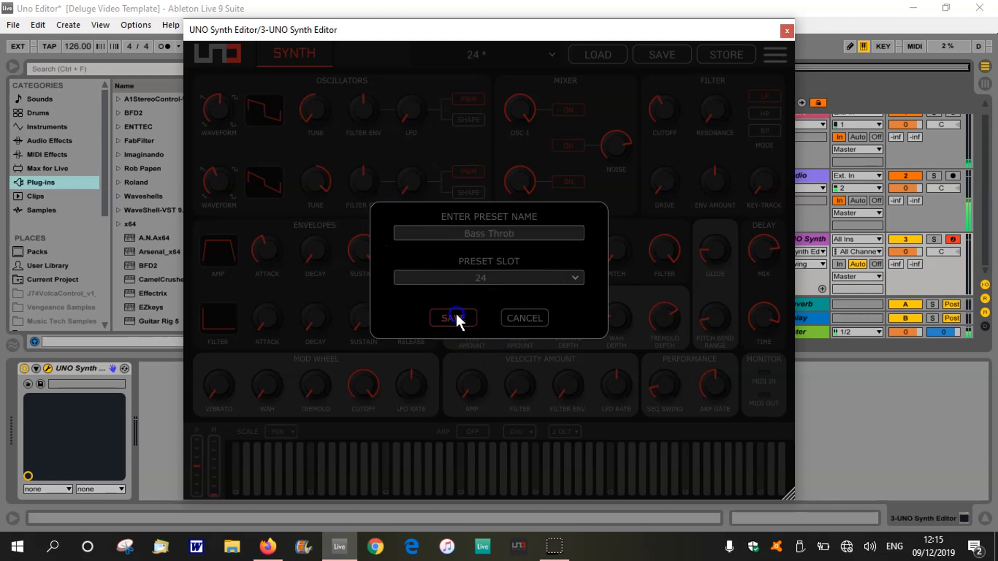
Step: Browse the synth's preset list past the named slots and load preset 47 init
{"action": "left_click", "coordinate": [544, 53]}
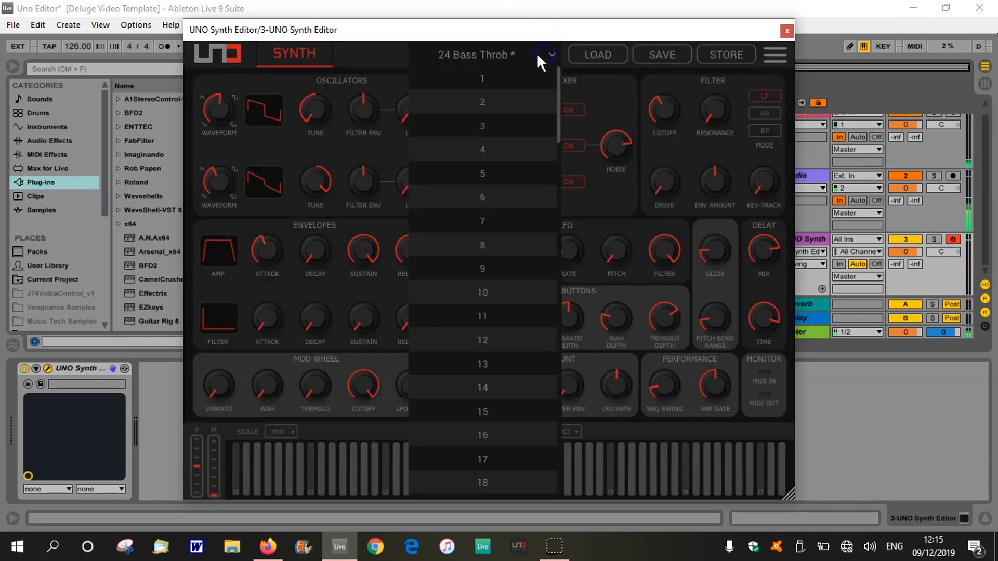
{"action": "left_click_drag", "start_coordinate": [558, 107], "coordinate": [562, 154]}
{"action": "scroll", "coordinate": [516, 220], "scroll_direction": "down", "scroll_amount": 3}
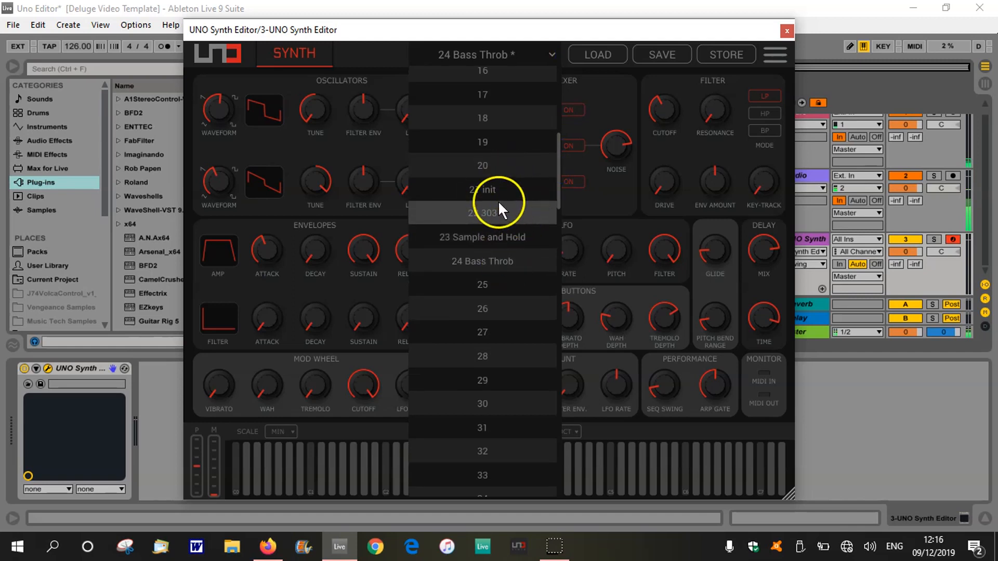
{"action": "left_click_drag", "start_coordinate": [558, 168], "coordinate": [547, 256]}
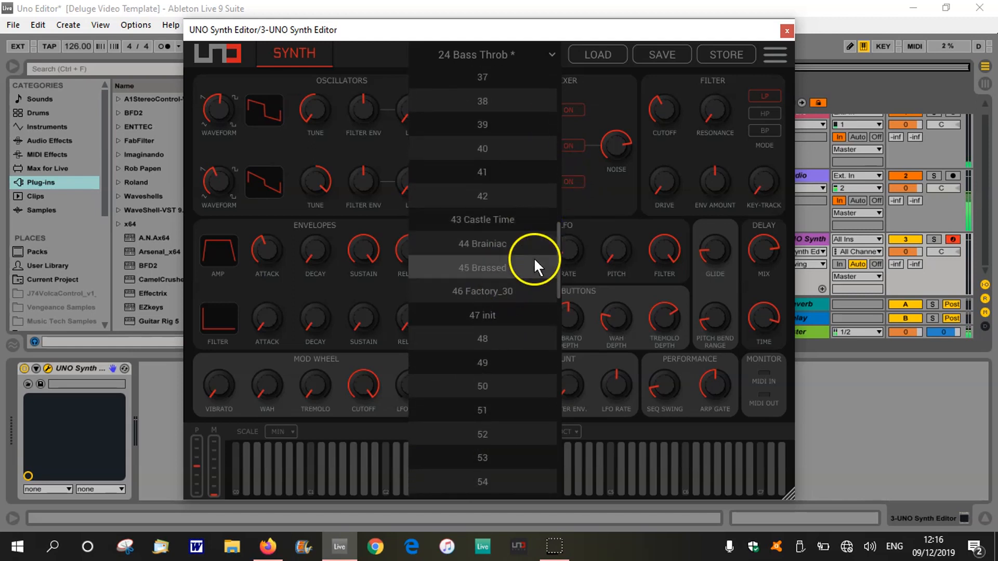
{"action": "left_click", "coordinate": [503, 314]}
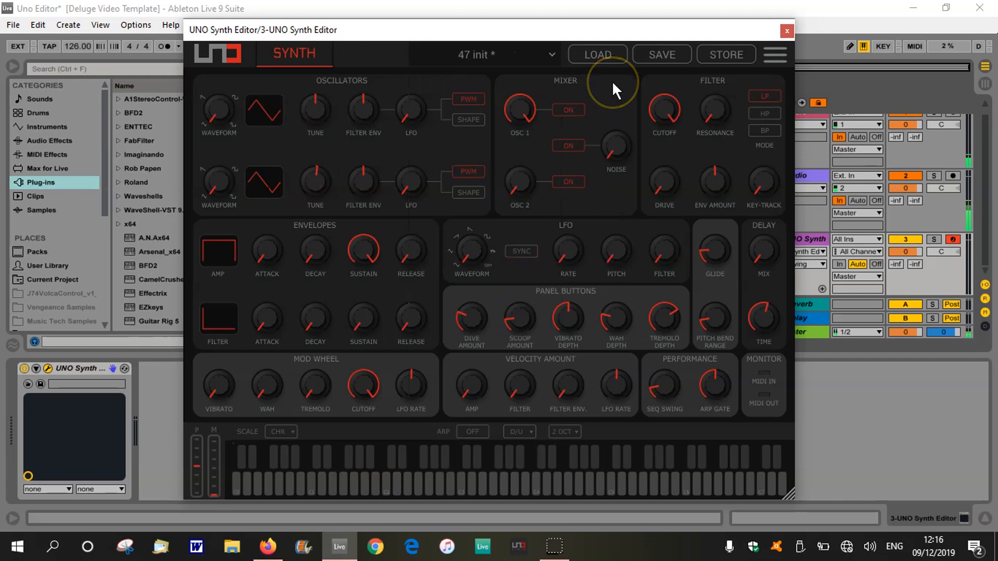
Step: Review the named and unnamed slots in the preset list without loading one, and shift the editor window slightly
{"action": "left_click", "coordinate": [552, 54]}
{"action": "left_click_drag", "start_coordinate": [559, 84], "coordinate": [559, 129]}
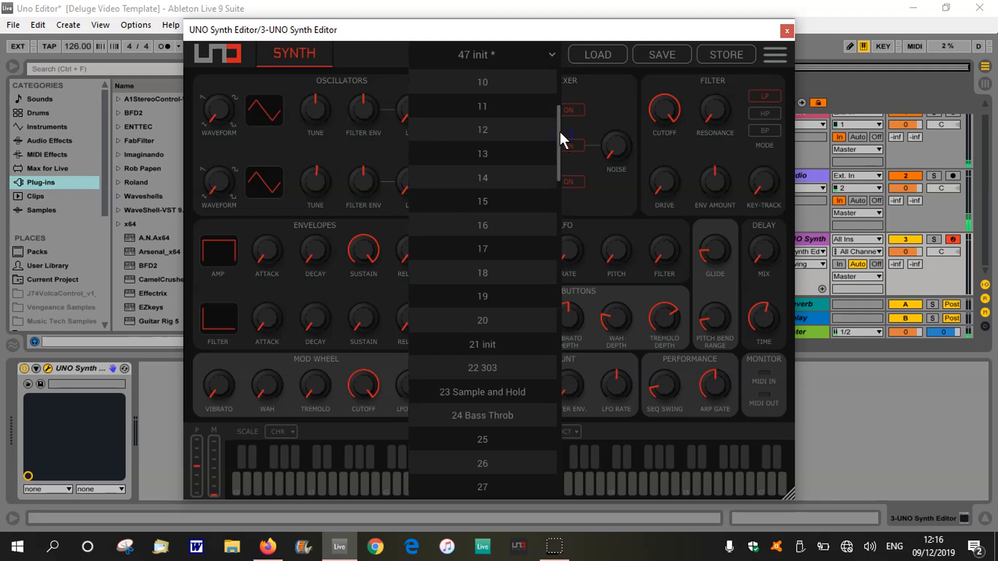
{"action": "left_click", "coordinate": [389, 52]}
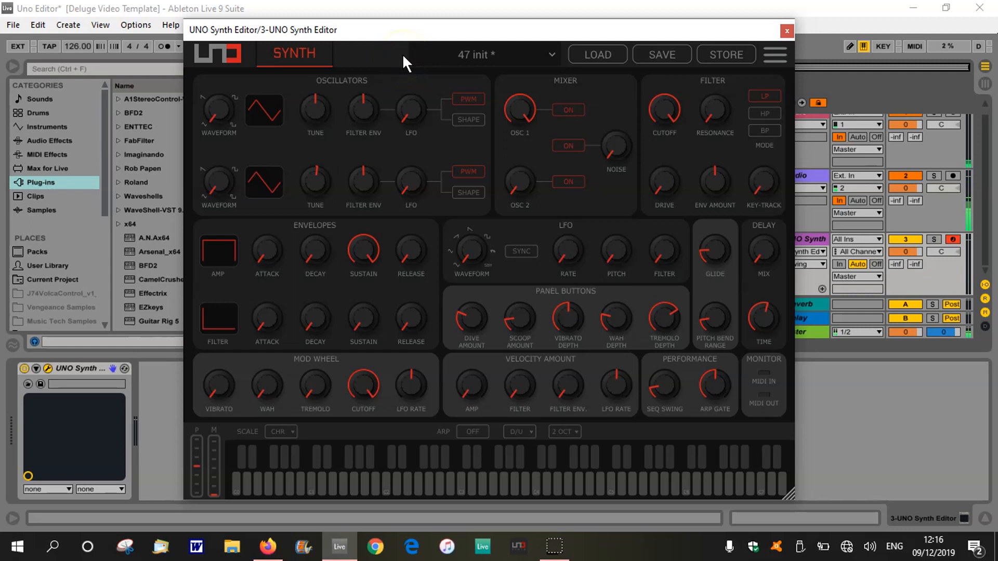
{"action": "left_click_drag", "start_coordinate": [526, 31], "coordinate": [494, 30]}
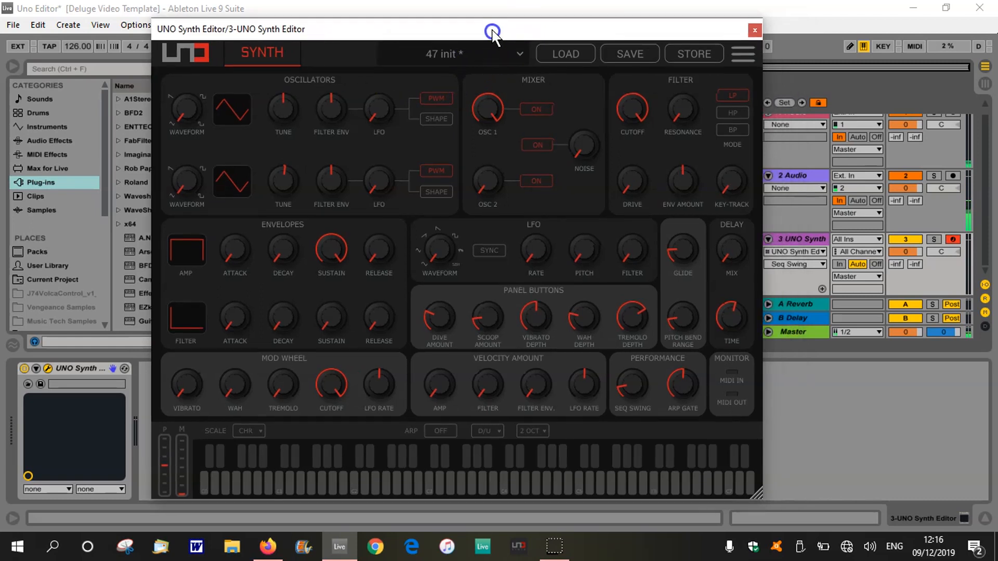